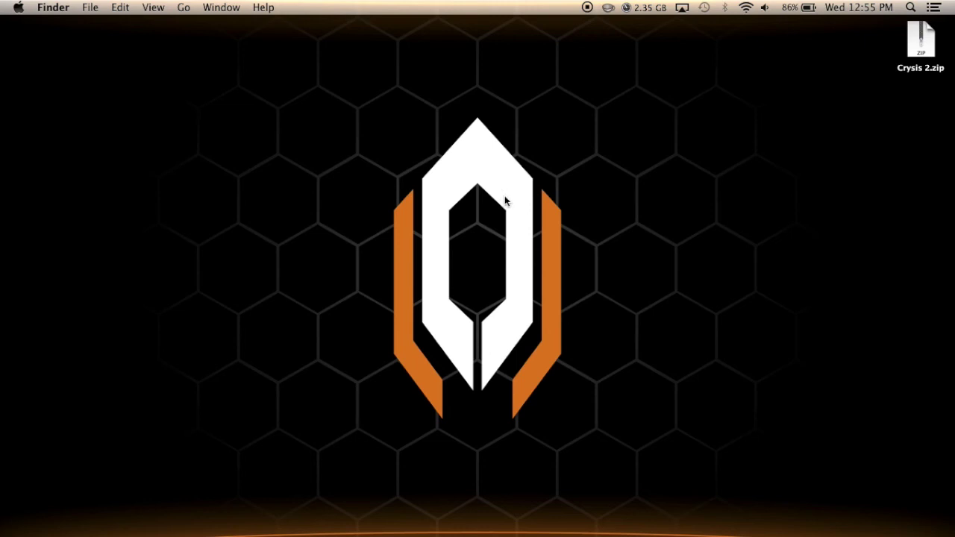
Switch to Firefox to view the MediaFire download page for Crysis 2.zip, and minimize the browser
click(906, 527)
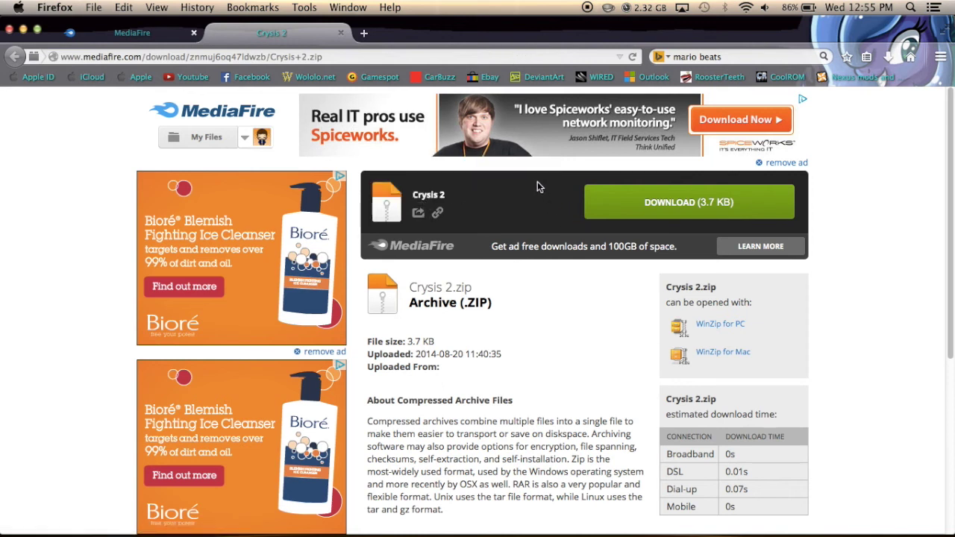
click(23, 30)
click(241, 57)
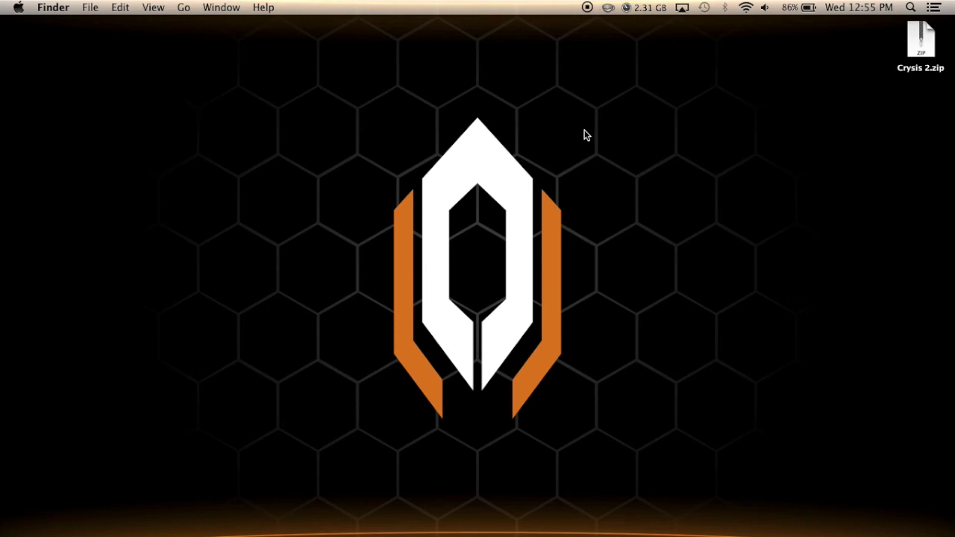
Extract Crysis 2.zip on the desktop, move the resulting Crysis 2 folder to a free spot and open it
click(922, 36)
double_click(923, 36)
drag(922, 36, 734, 118)
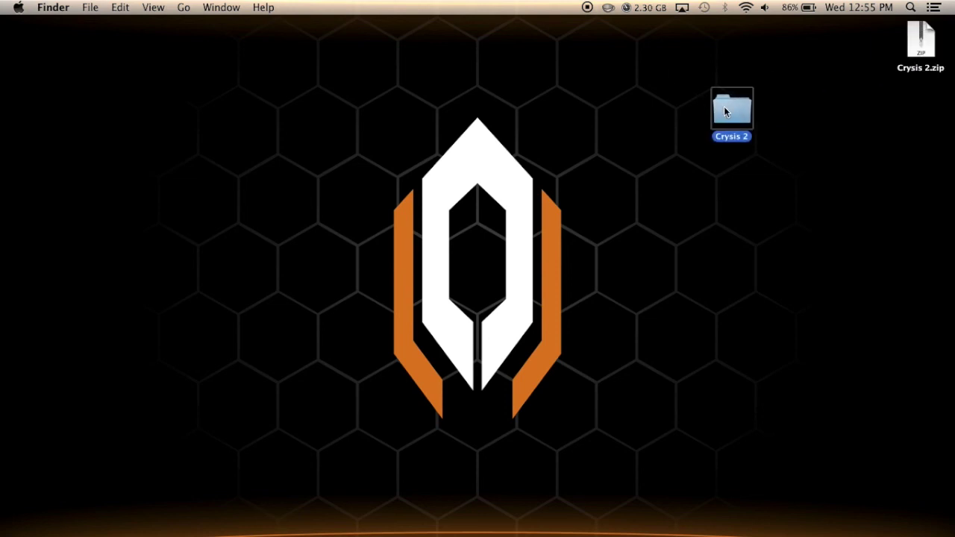
double_click(723, 106)
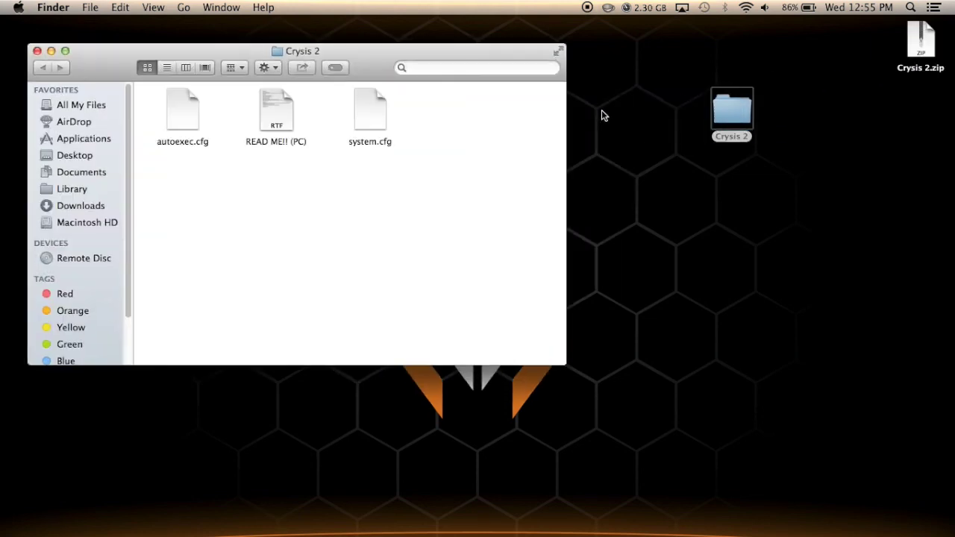
Review the extracted files, read the installation instructions in READ ME!! (PC), and close the document
click(371, 105)
click(269, 112)
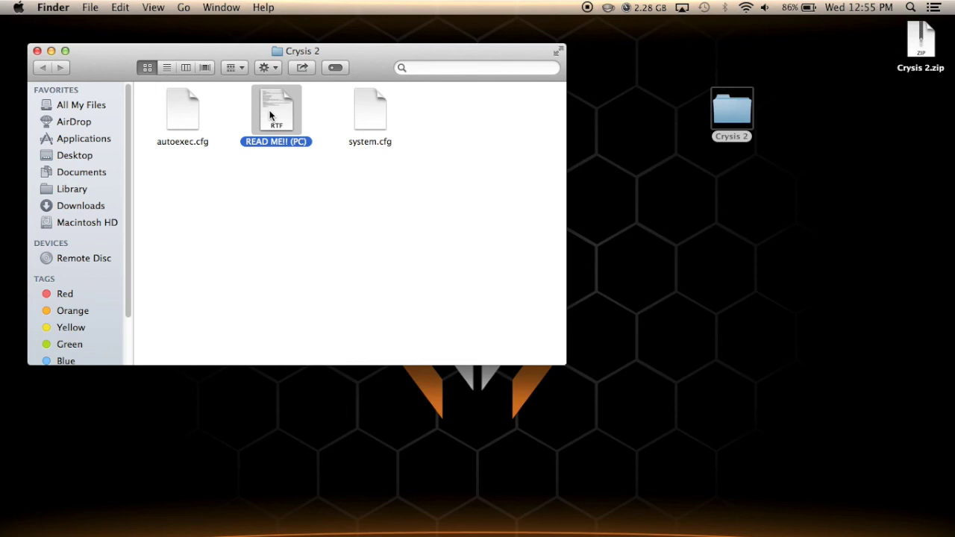
click(183, 109)
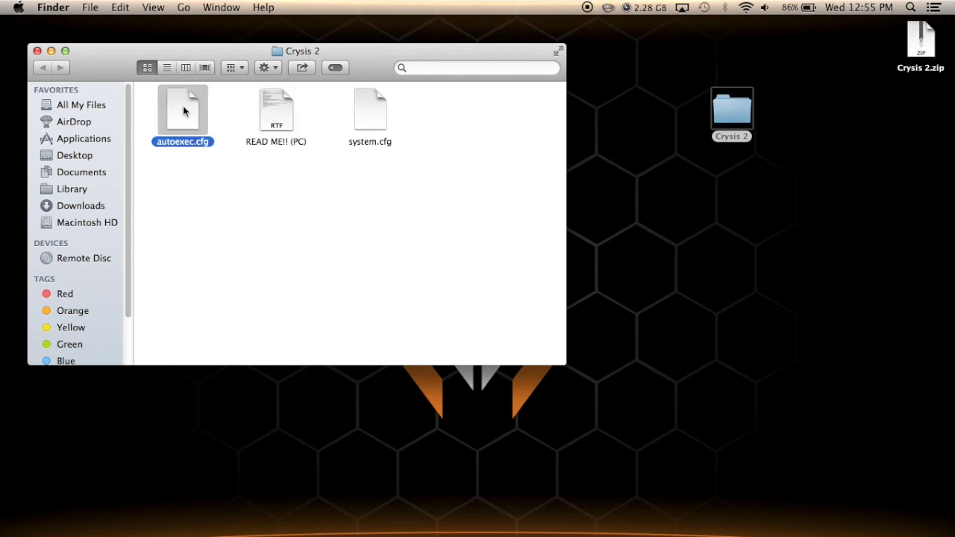
click(273, 112)
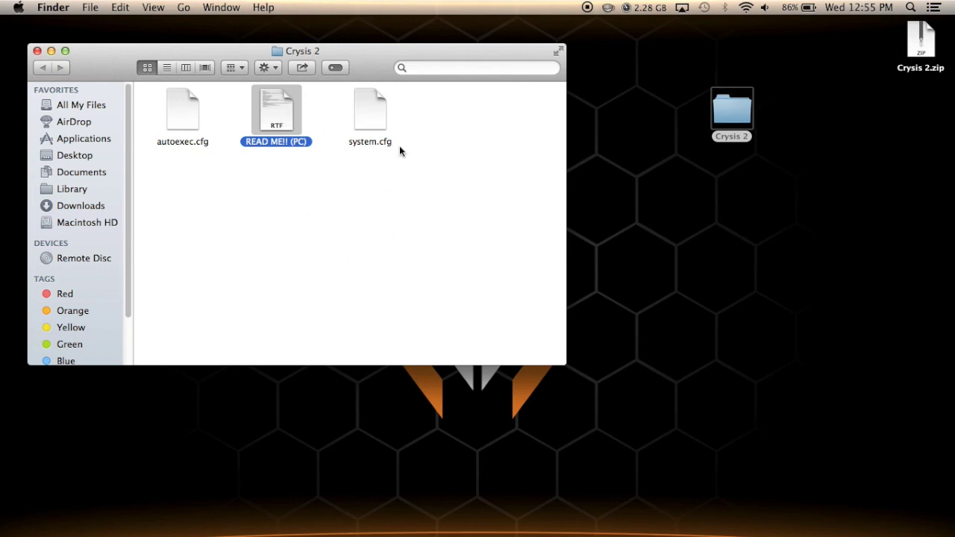
double_click(271, 123)
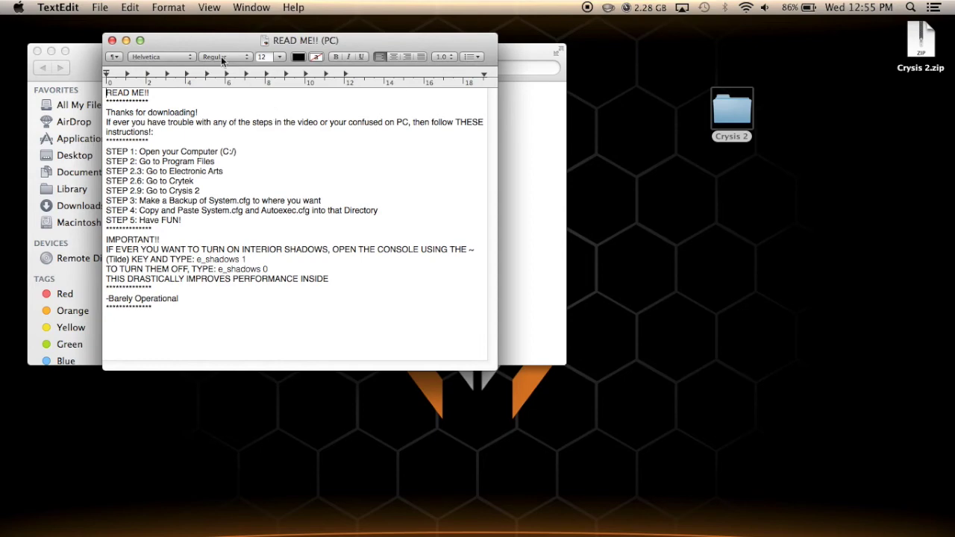
click(112, 40)
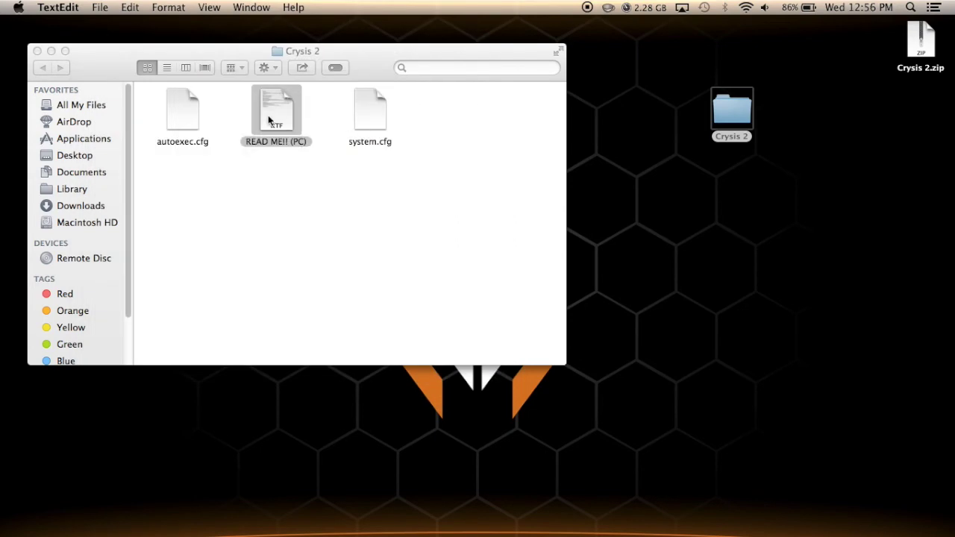
click(268, 115)
click(265, 346)
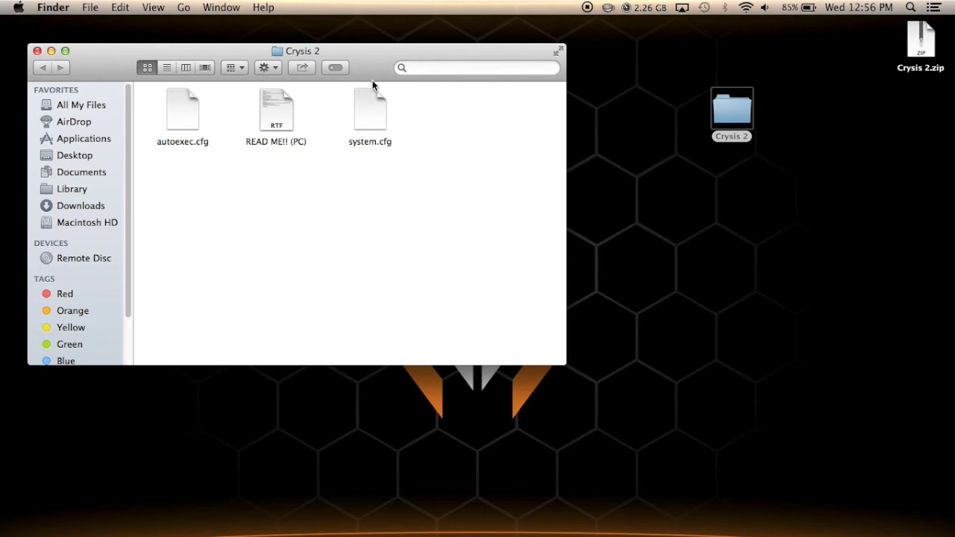
click(367, 117)
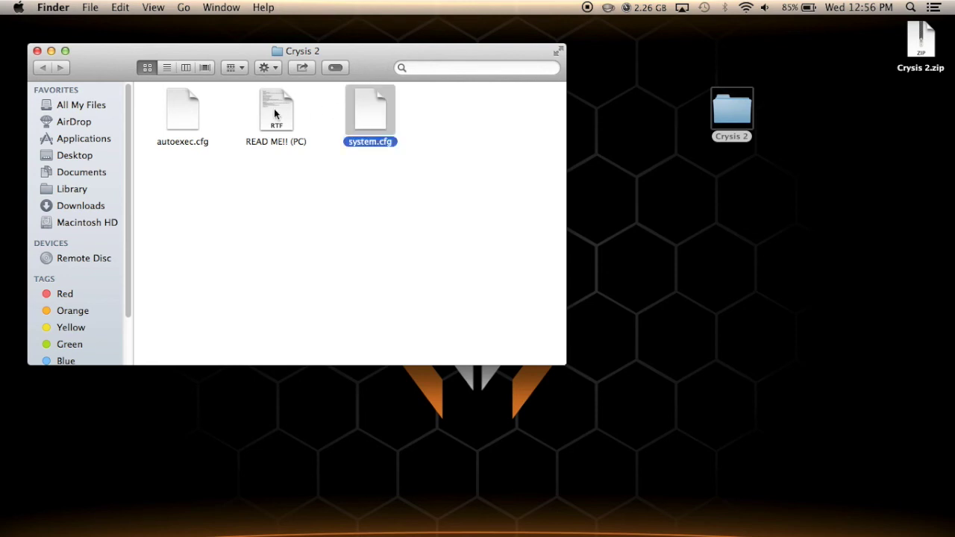
click(186, 114)
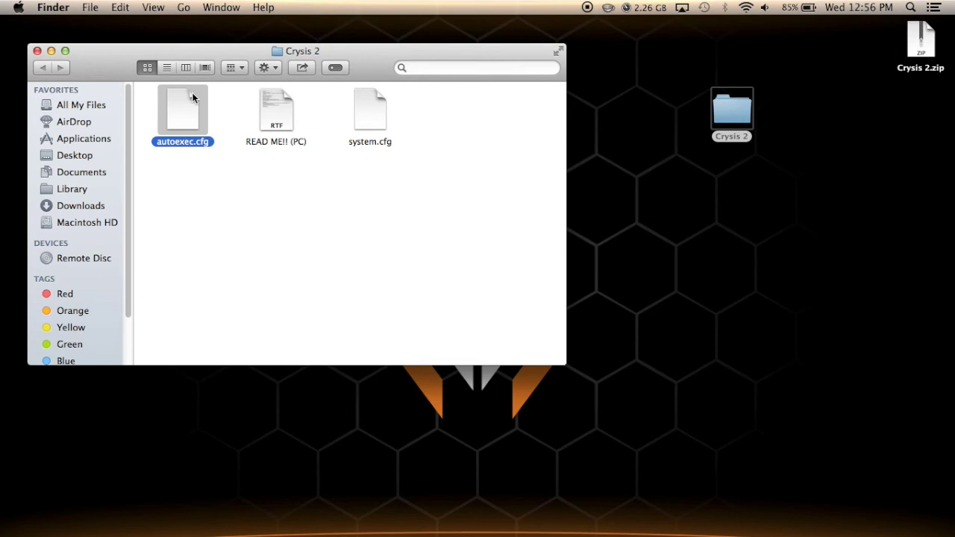
click(196, 185)
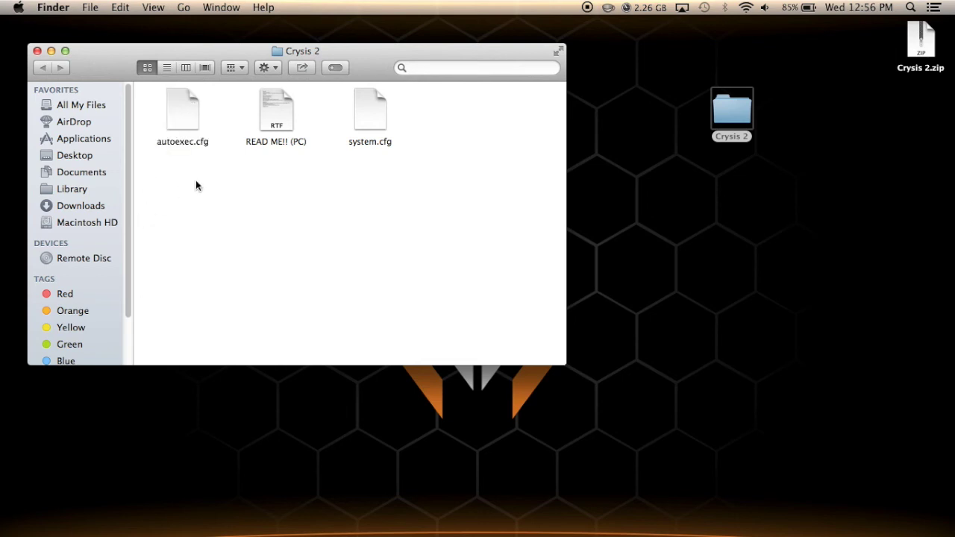
Go to the Applications folder and show the package contents of the Crysis 2 app
click(84, 138)
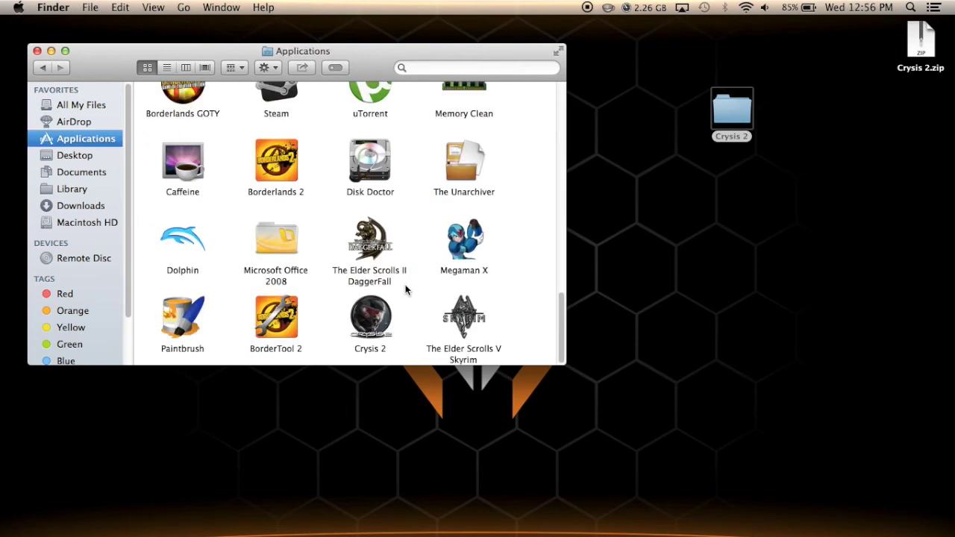
click(375, 314)
right_click(375, 312)
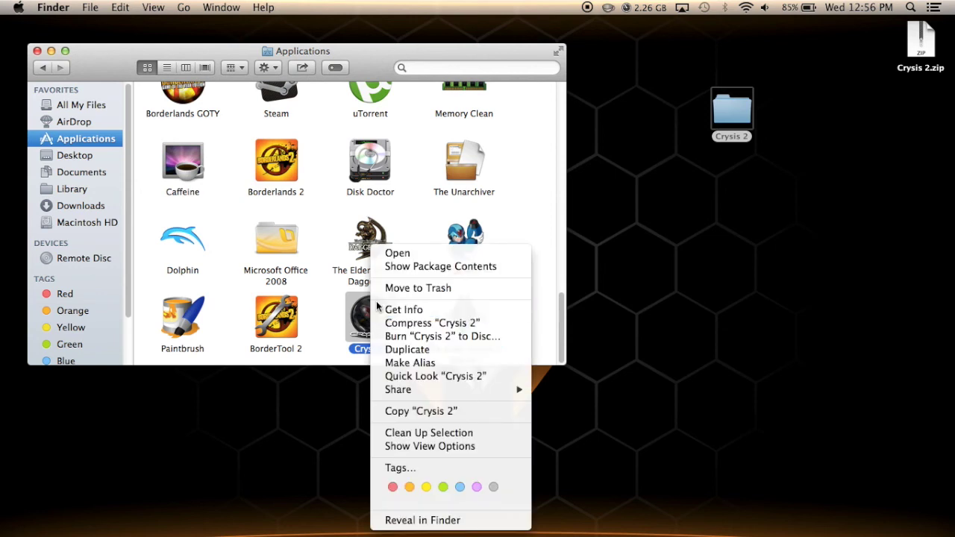
click(385, 270)
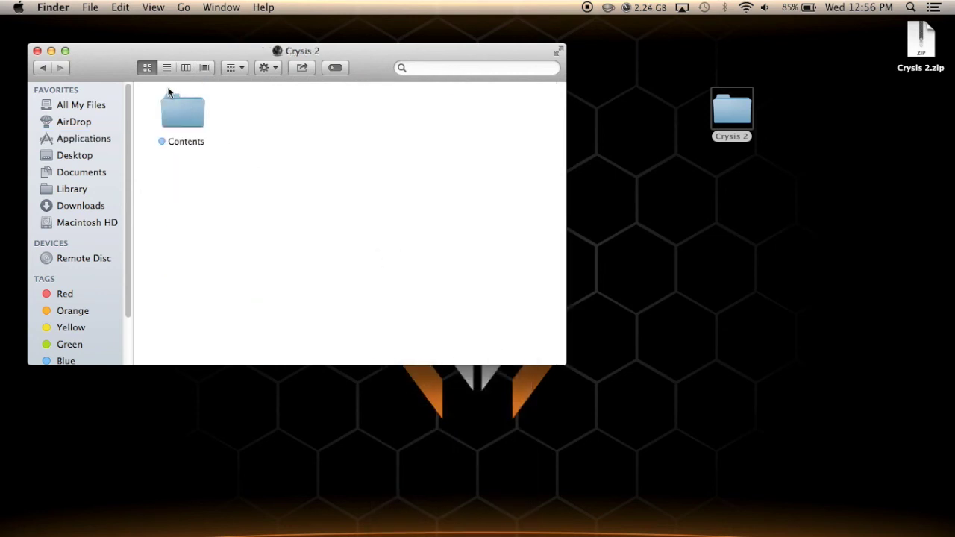
Browse through Contents and Resources in the package down to the nested Crytek folder
double_click(187, 119)
double_click(278, 195)
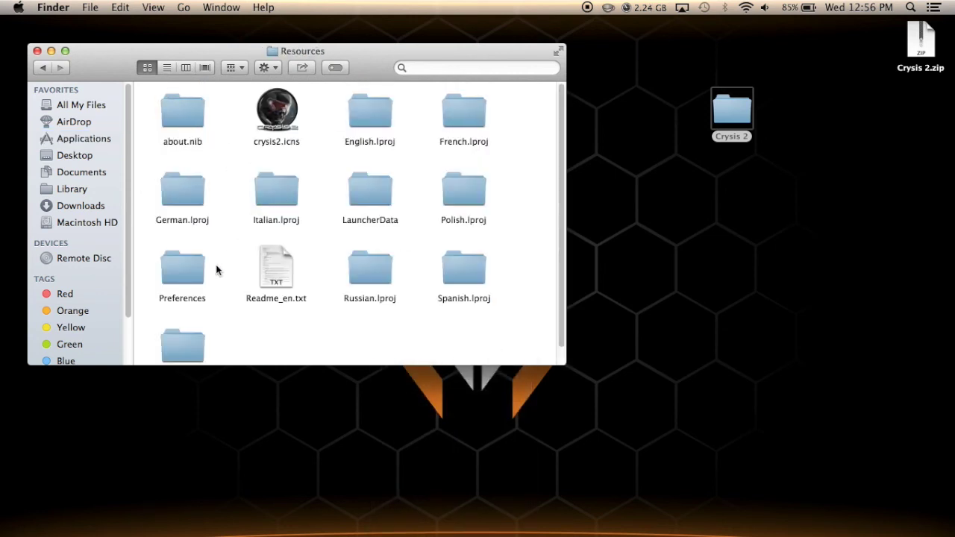
scroll(194, 287, down, 1)
double_click(176, 327)
double_click(179, 109)
click(178, 109)
double_click(178, 109)
double_click(178, 109)
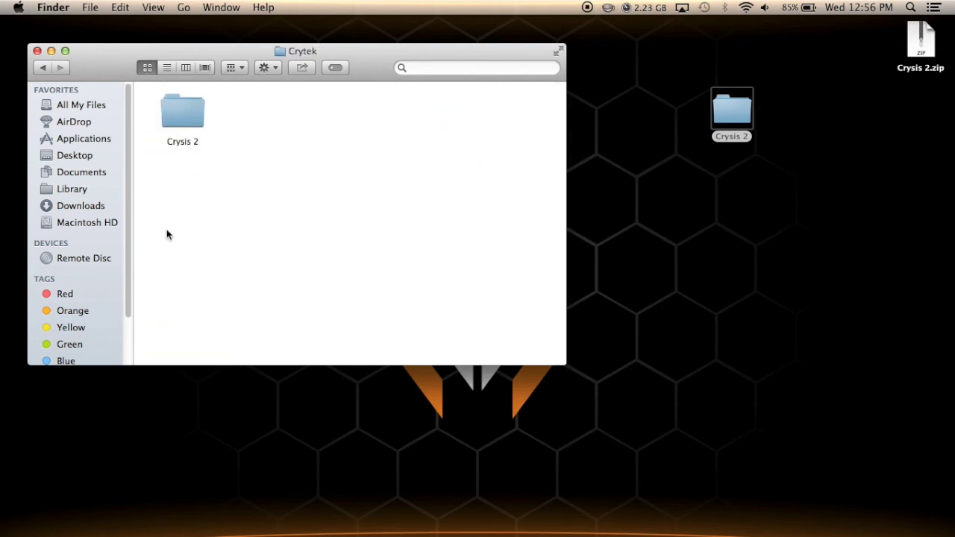
Return to Applications, show the Crysis 2 package contents again and search for "Crysis2"
click(112, 138)
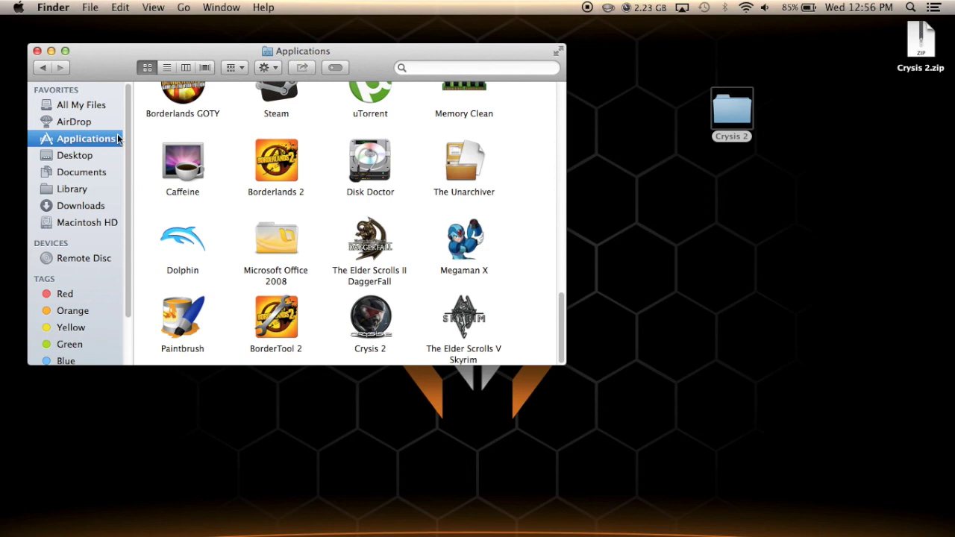
click(367, 312)
right_click(367, 312)
click(407, 268)
click(464, 66)
text(Crysis2)
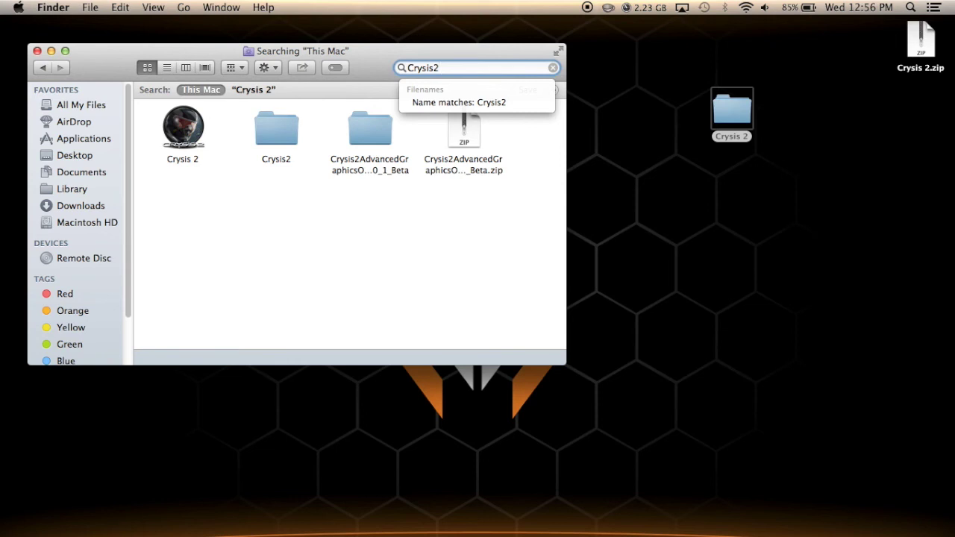
click(277, 133)
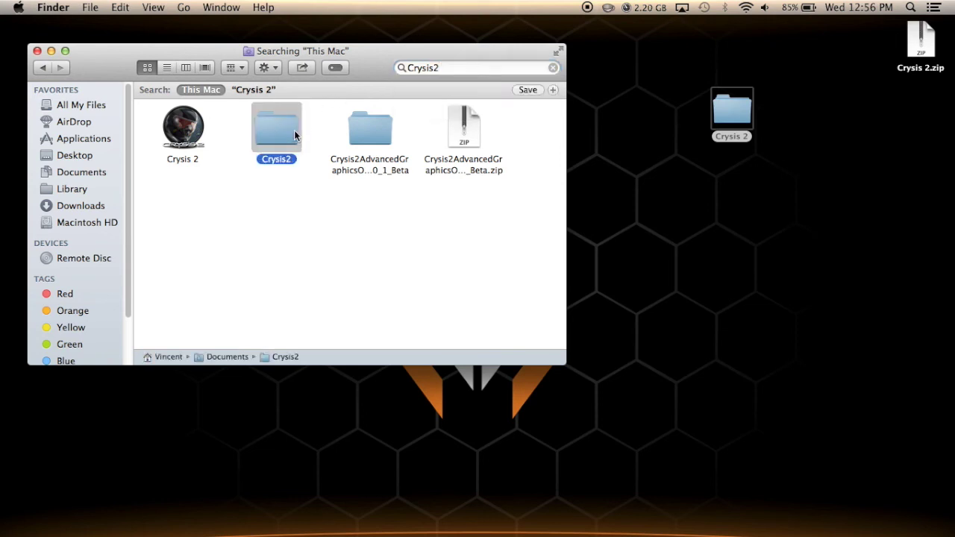
double_click(294, 132)
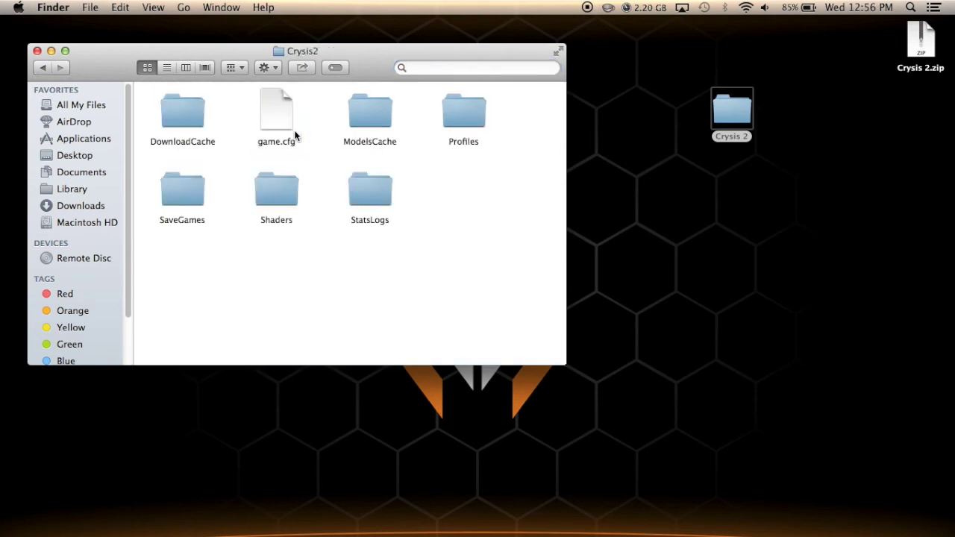
click(43, 67)
Limit the search to the Crysis 2 package, search for "Crysis 2" and open the Crysis 2 folder inside Crytek
click(254, 94)
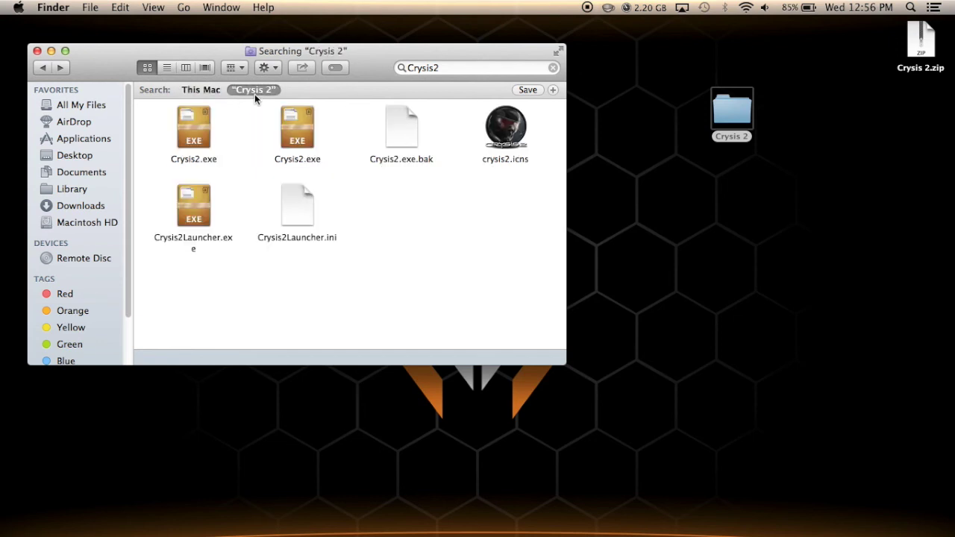
click(433, 67)
key(Return)
click(200, 121)
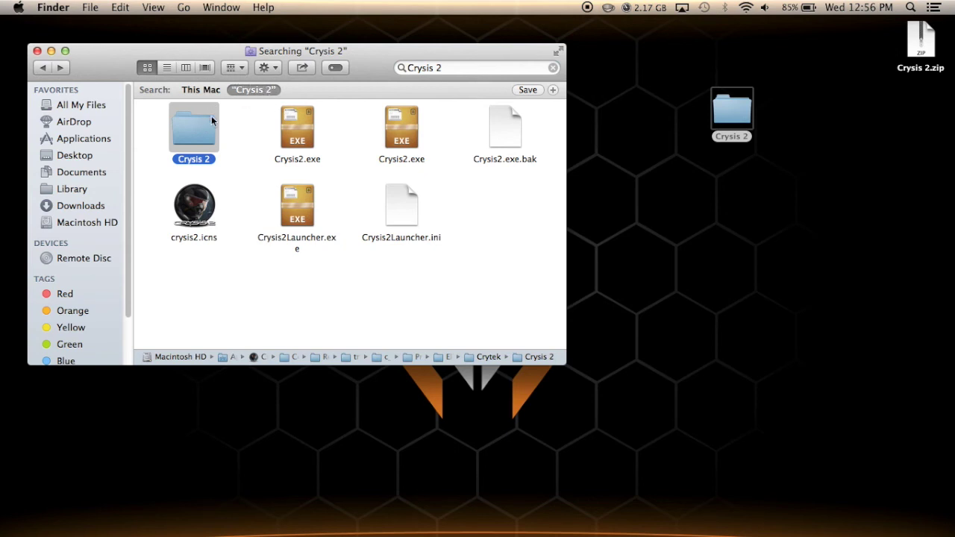
double_click(196, 129)
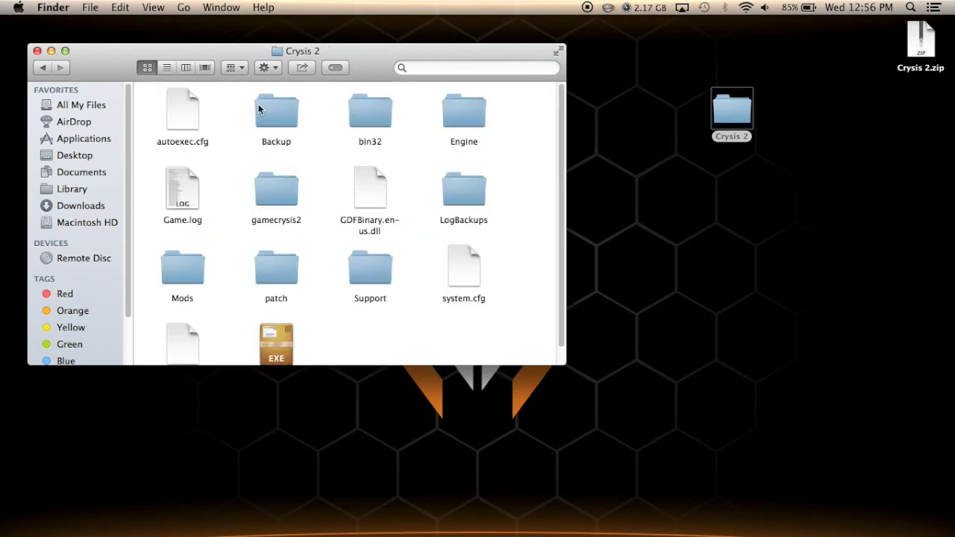
Examine the game folder's contents and locate its existing system.cfg and autoexec.cfg files
scroll(295, 231, down, 2)
scroll(311, 228, up, 2)
click(469, 270)
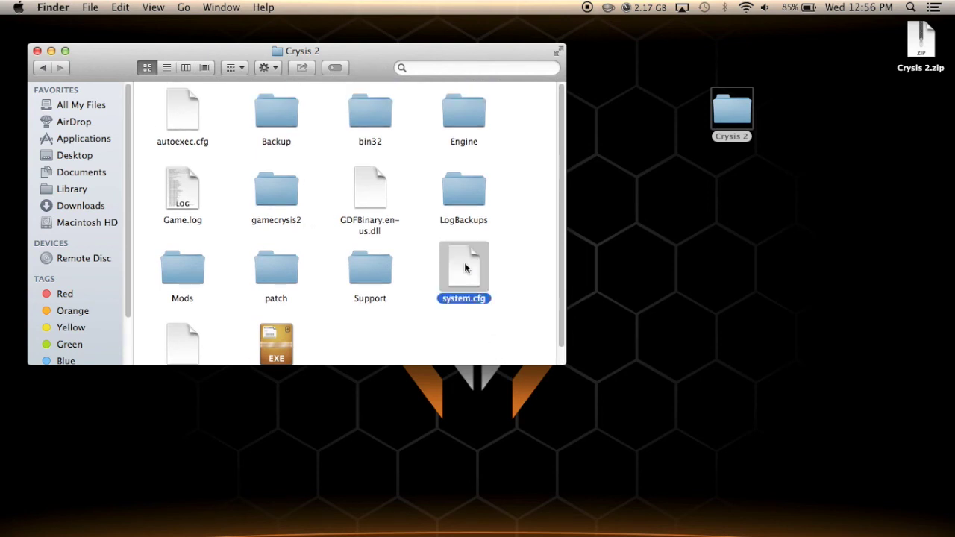
click(188, 112)
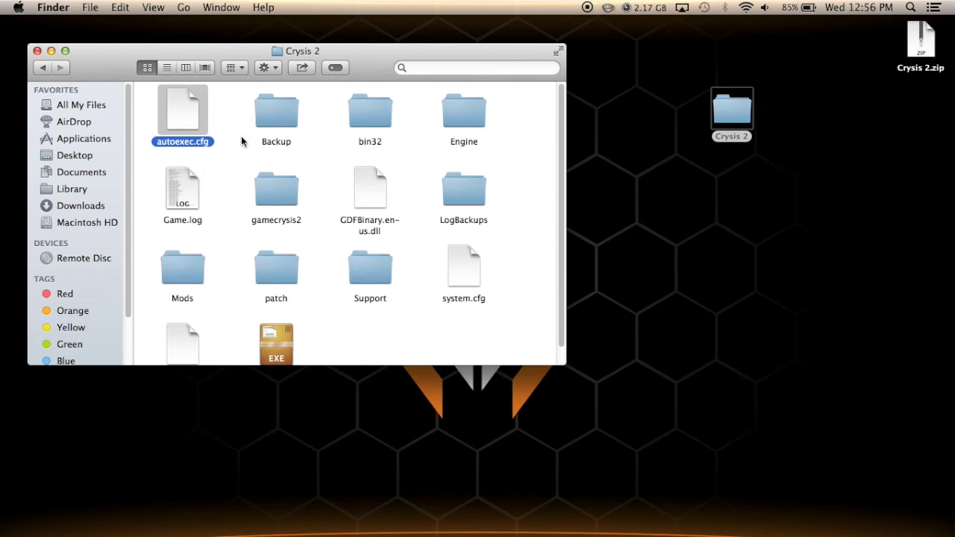
scroll(227, 179, down, 1)
click(227, 197)
scroll(233, 196, up, 1)
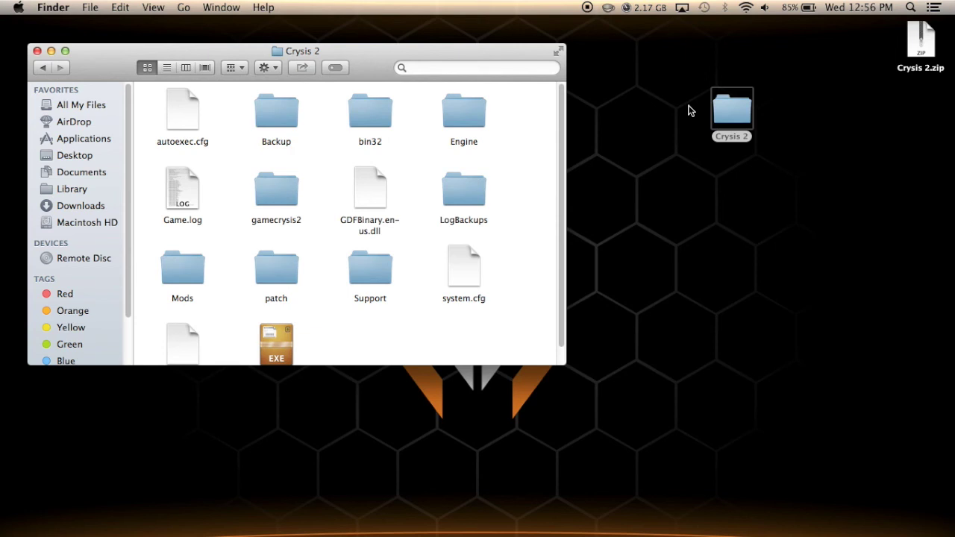
Open the extracted Crysis 2 desktop folder in a second window and place it beside the game folder
double_click(729, 109)
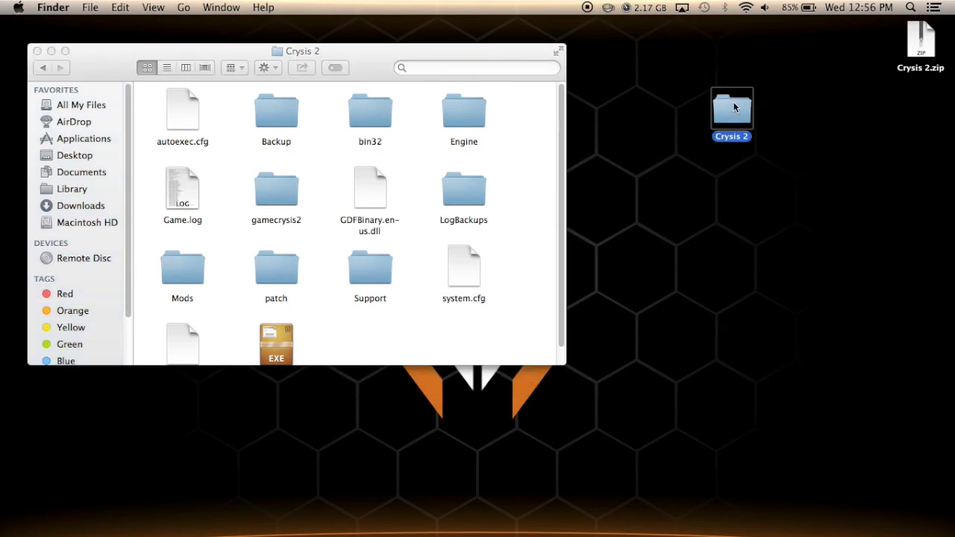
drag(456, 64, 839, 162)
click(754, 203)
Select the downloaded autoexec.cfg and system.cfg files and transfer them into the Crysis 2 game folder
click(587, 235)
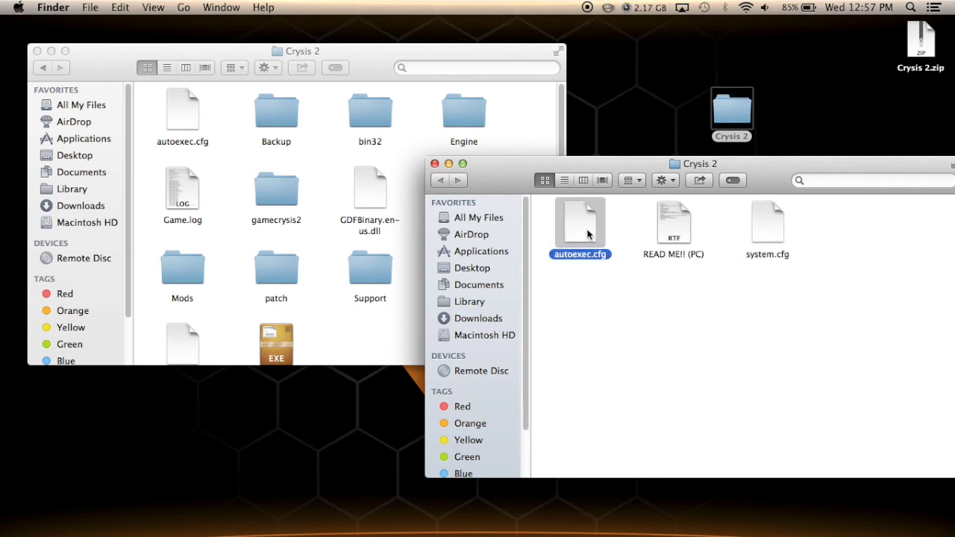
click(675, 218)
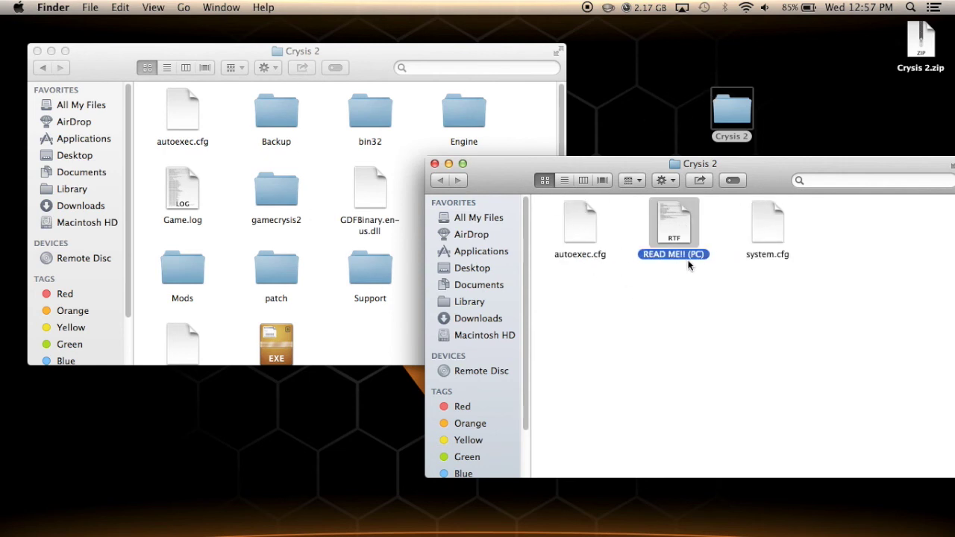
click(775, 220)
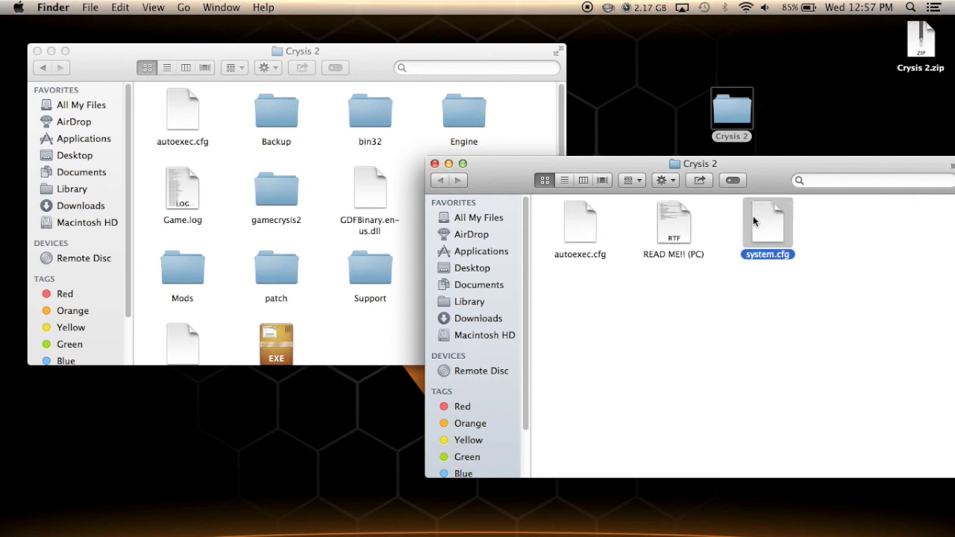
click(579, 228)
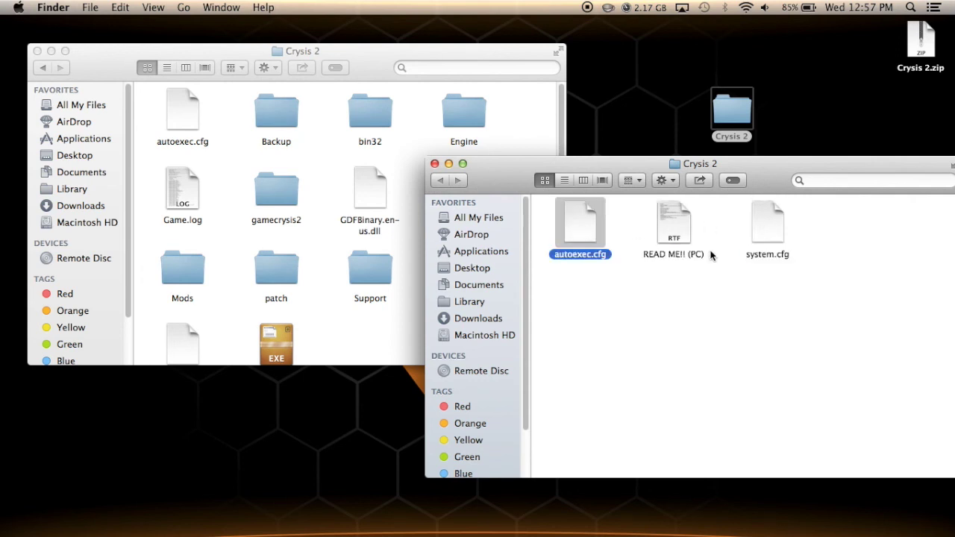
super+click(771, 222)
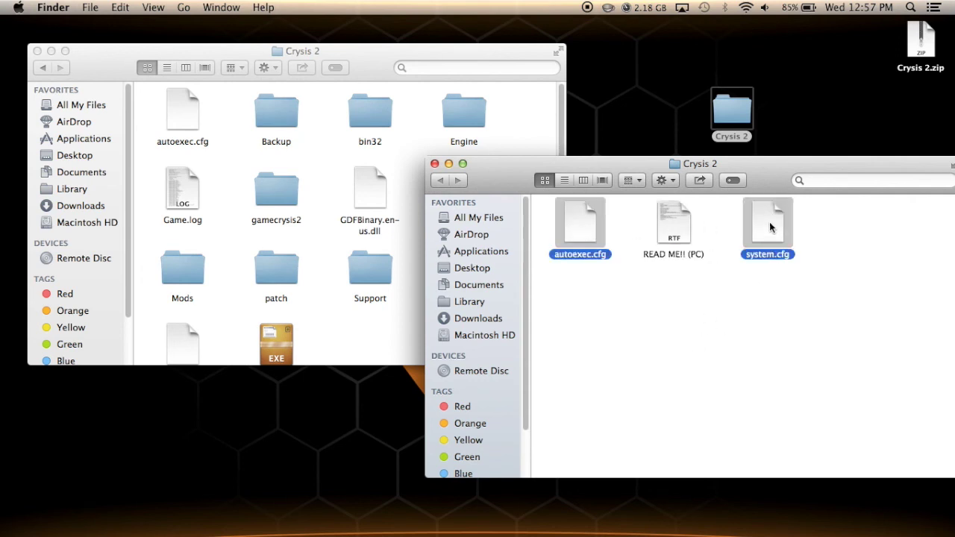
click(359, 361)
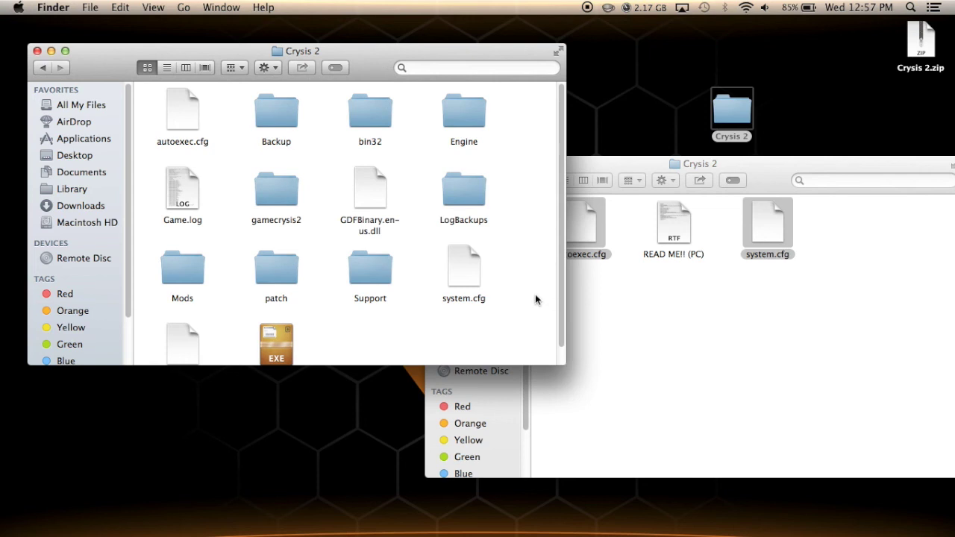
click(464, 270)
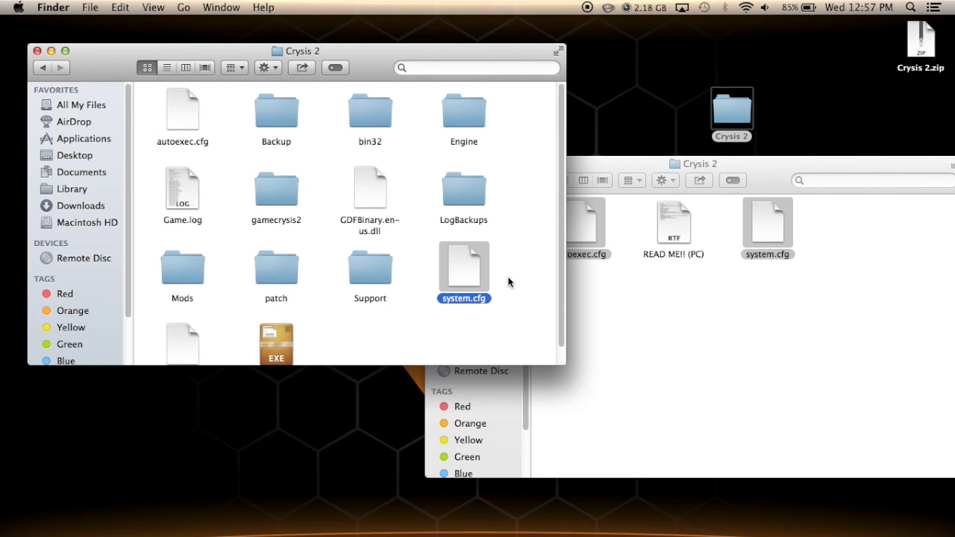
click(775, 236)
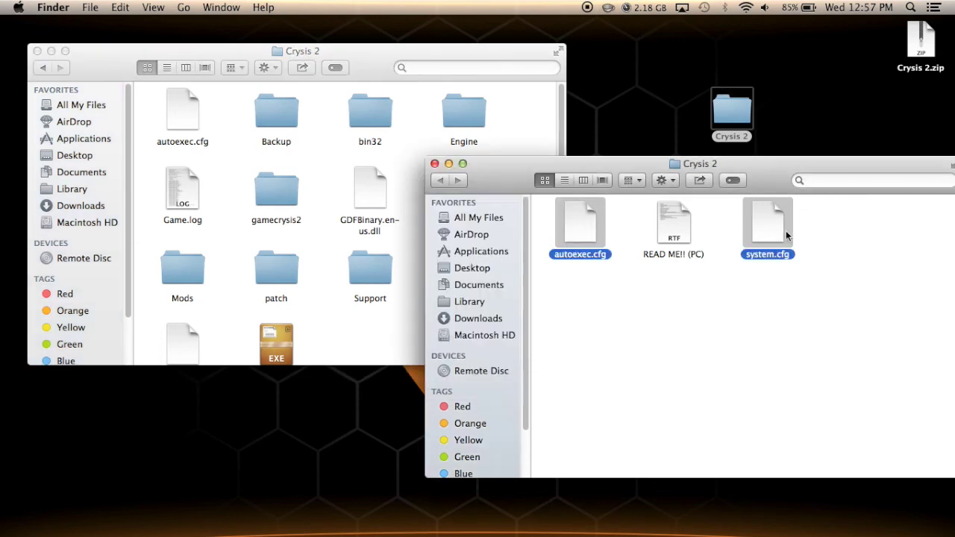
drag(742, 203, 505, 139)
click(522, 305)
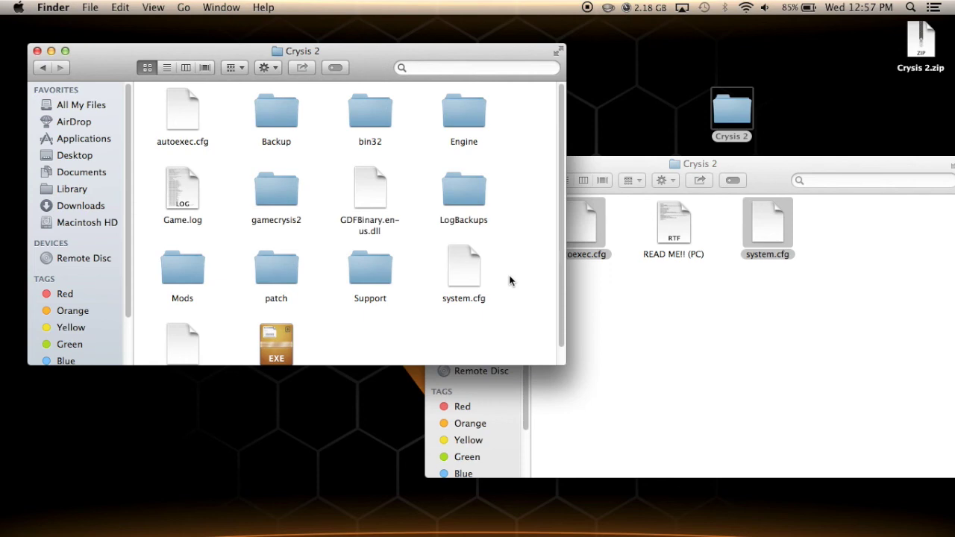
Open the game folder's system.cfg to view its settings, close it again and deselect the file
double_click(464, 270)
scroll(437, 273, up, 5)
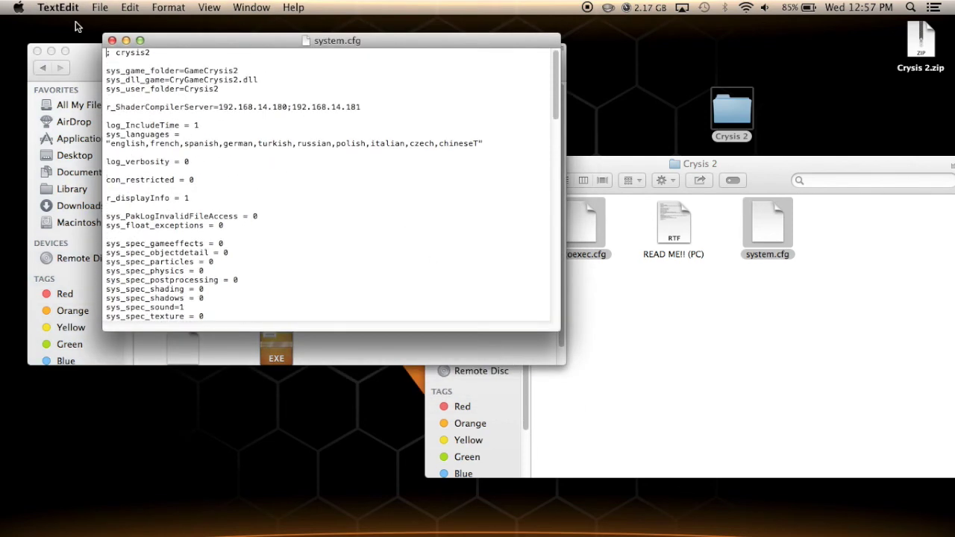
click(111, 41)
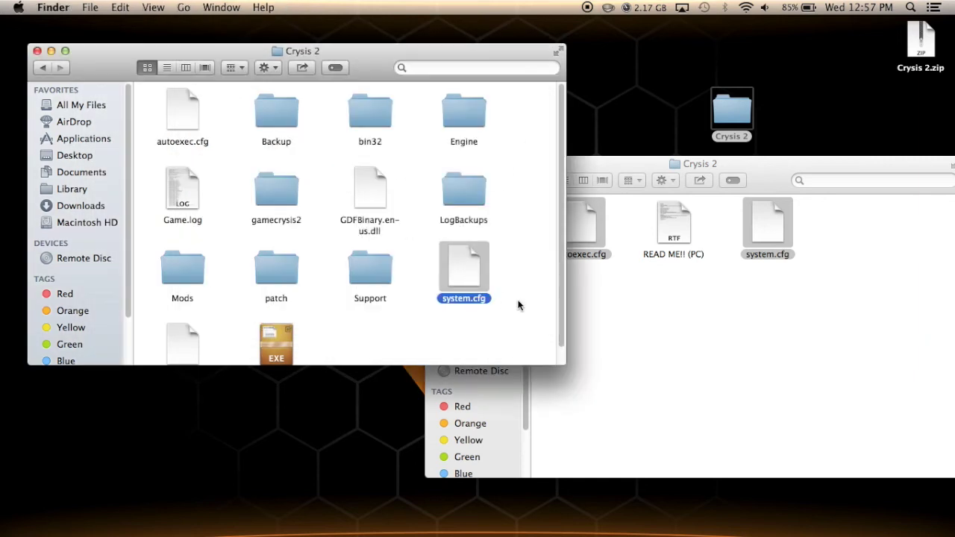
click(520, 305)
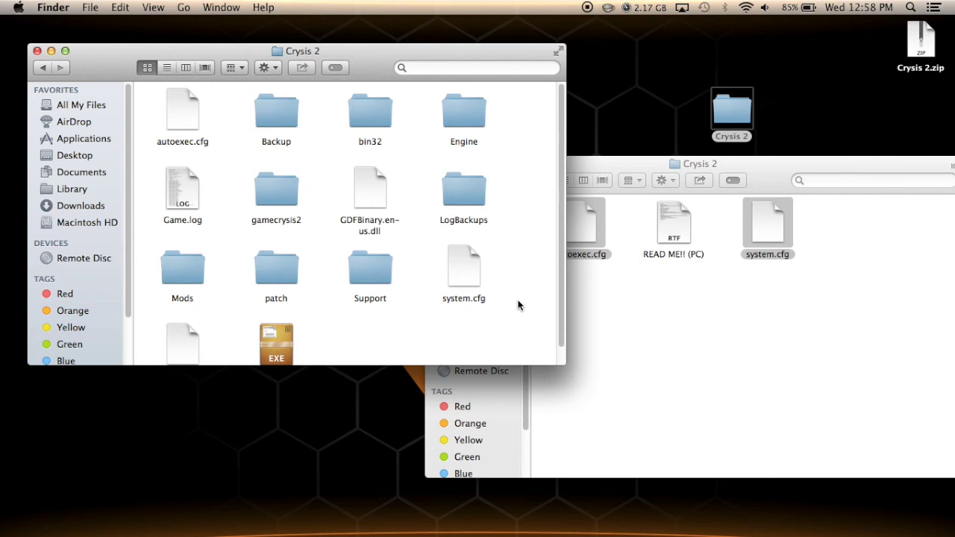
Enter "~" in the game folder's search, clear it and return to the Crysis 2 folder
click(487, 67)
text(~)
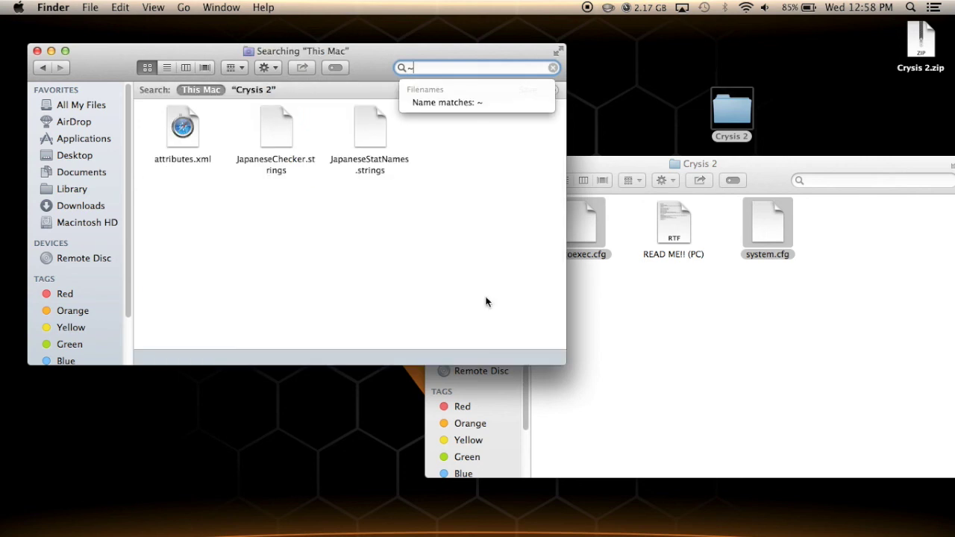
key(BackSpace)
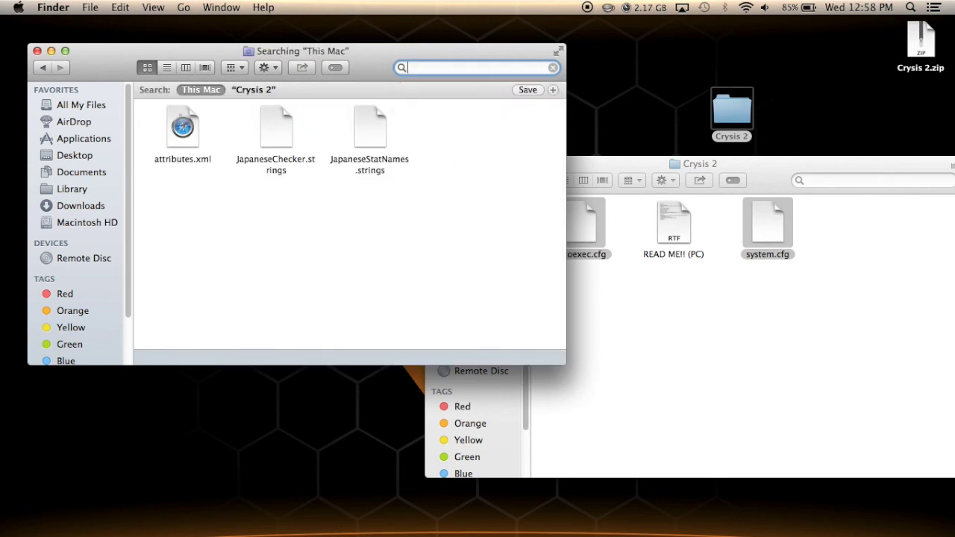
click(444, 133)
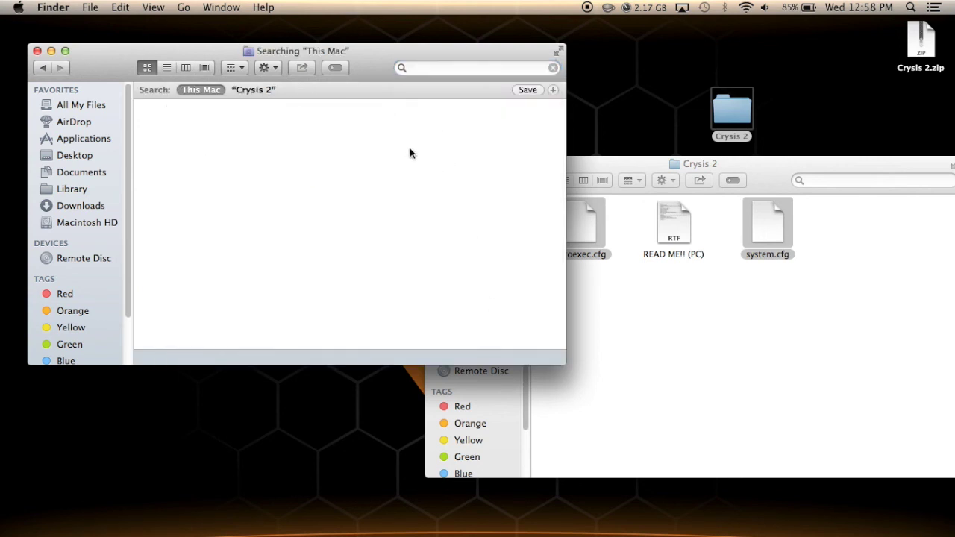
click(43, 68)
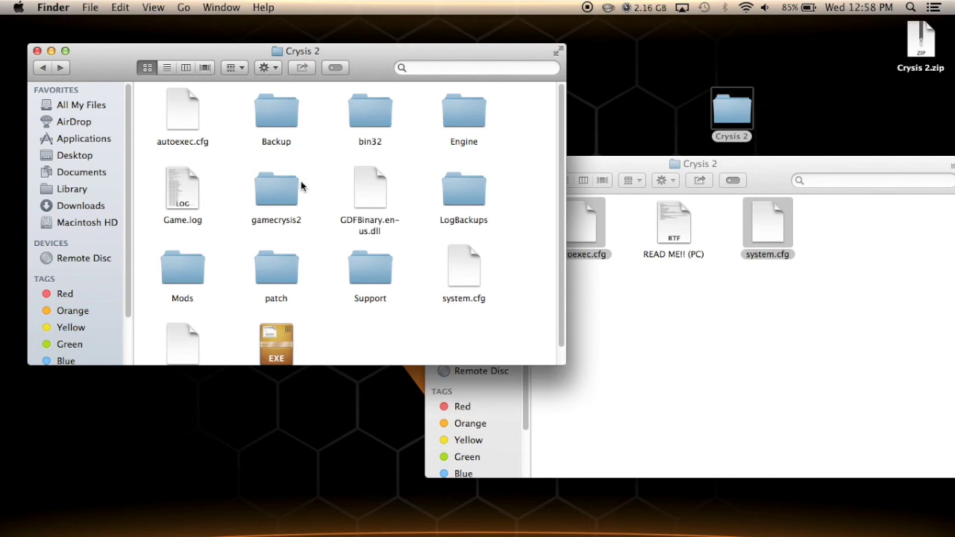
Write the console command "e_shadows 1" as search text, change its value to 0 and return to the game folder
click(475, 69)
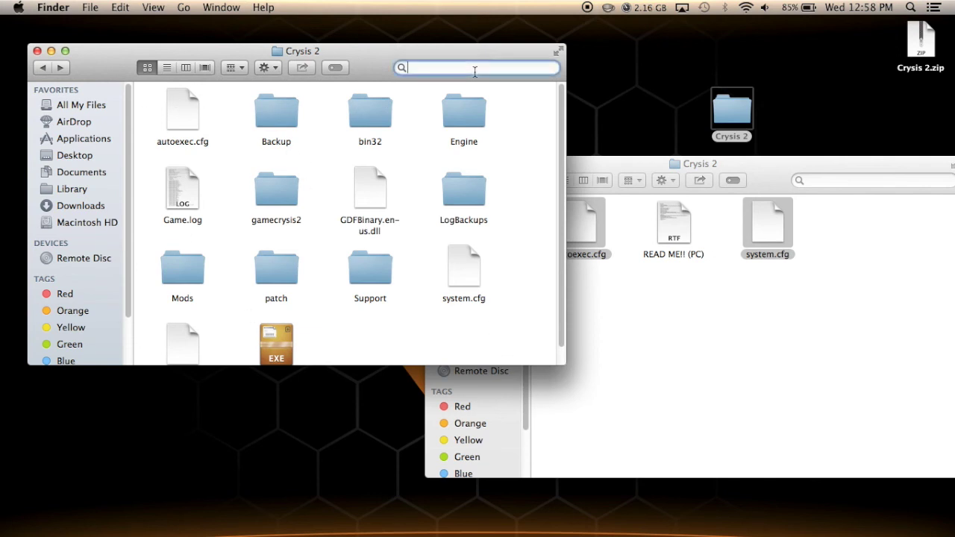
text(e)
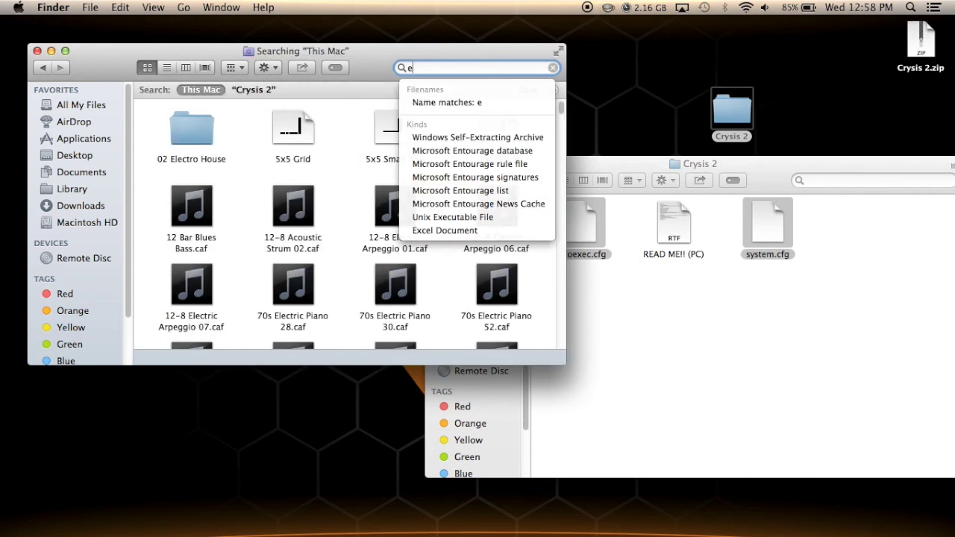
text(_shadow)
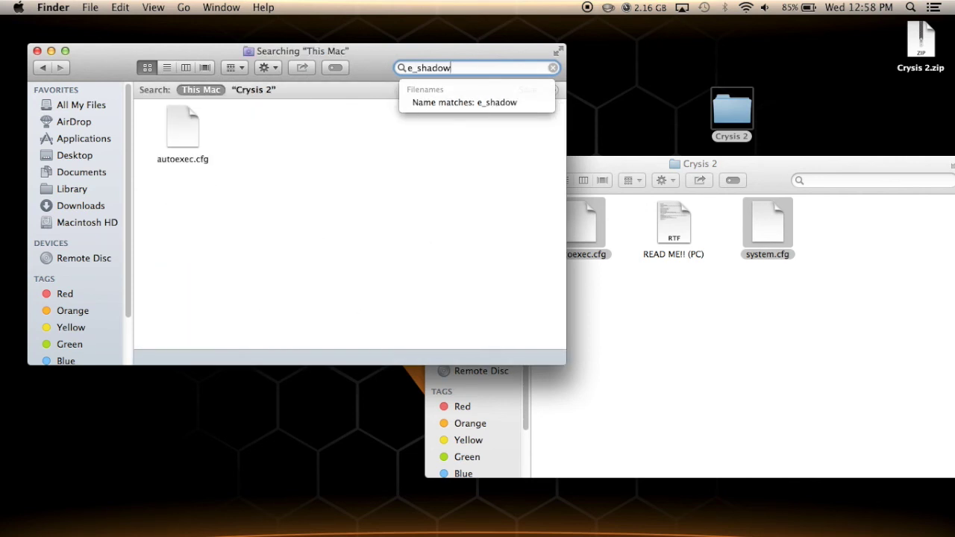
text(s 1)
key(BackSpace)
text(0)
click(43, 67)
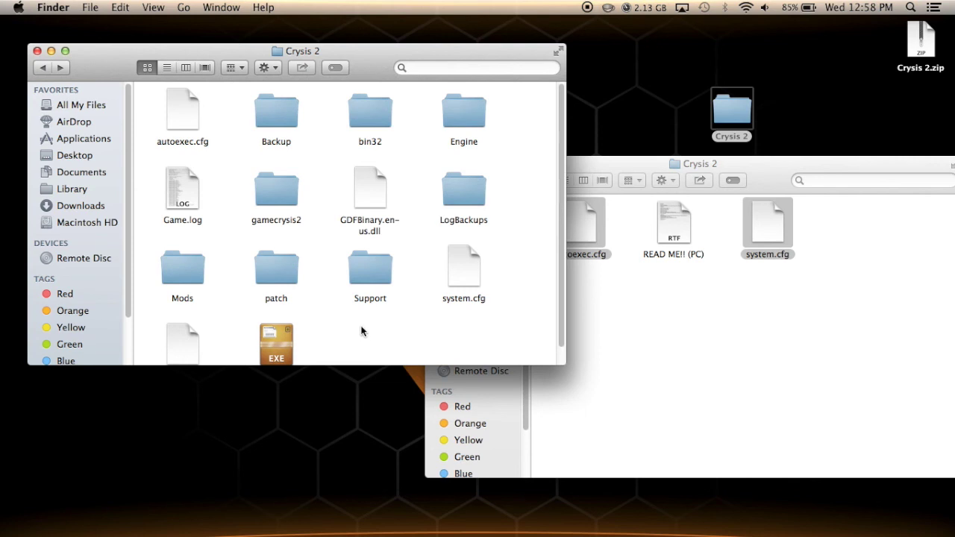
Launch Crysis 2, skip the intro and get past the MyCrysis login screen to the main menu
mouse_move(501, 527)
mouse_move(679, 530)
click(620, 309)
click(577, 290)
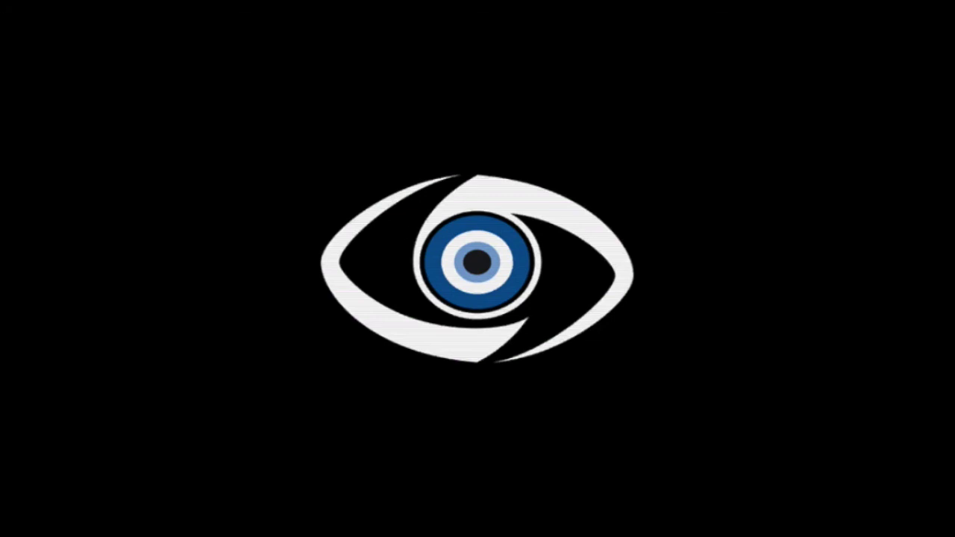
key(Return)
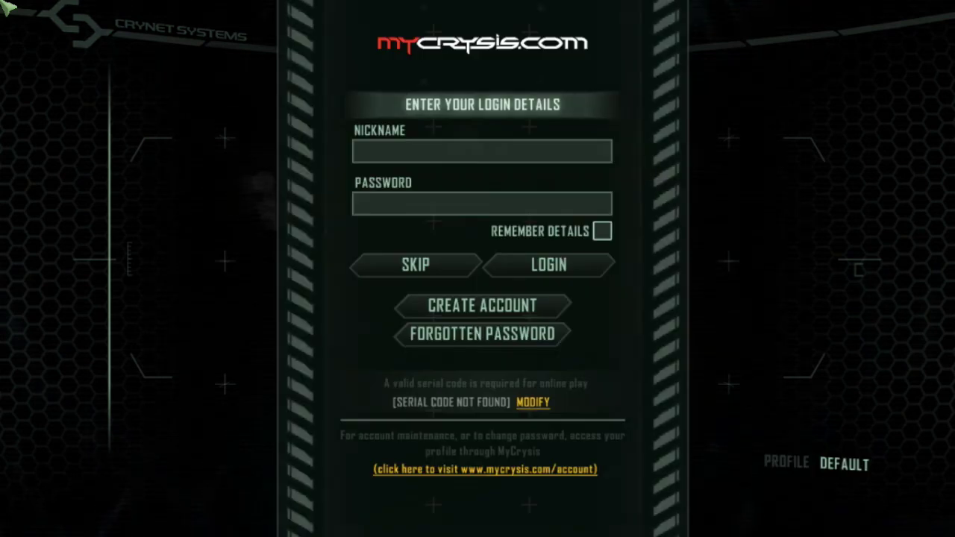
click(347, 234)
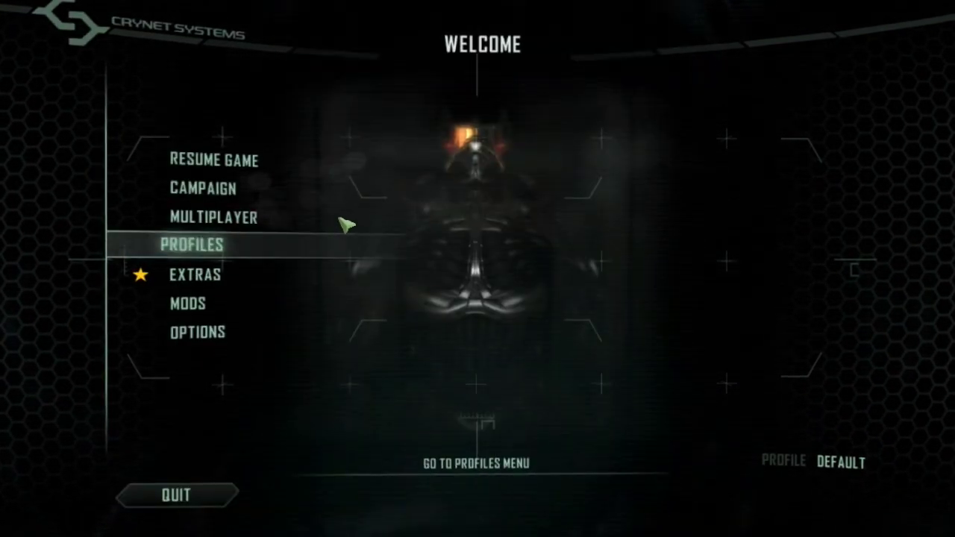
Replay the campaign mission Second Chance at Recruit difficulty and accept the new game warning
click(256, 172)
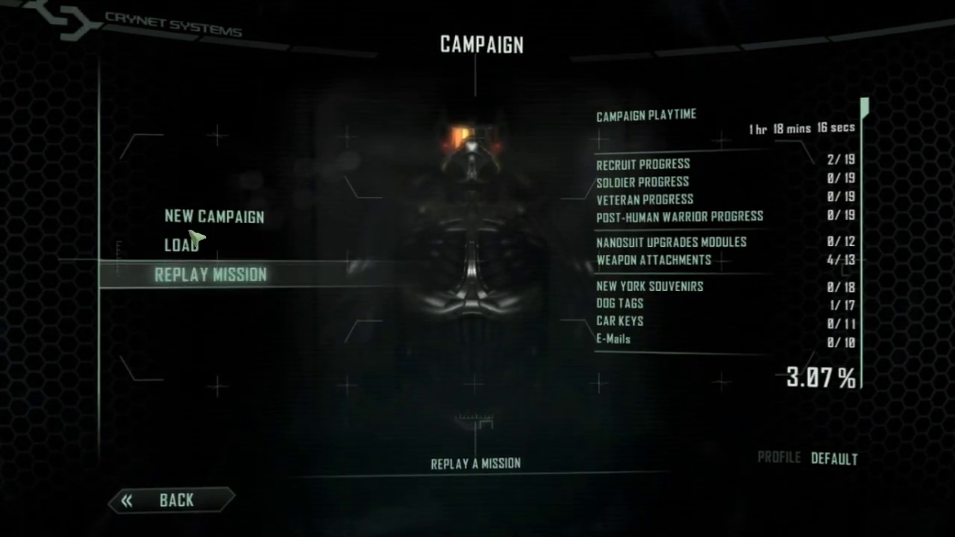
click(200, 273)
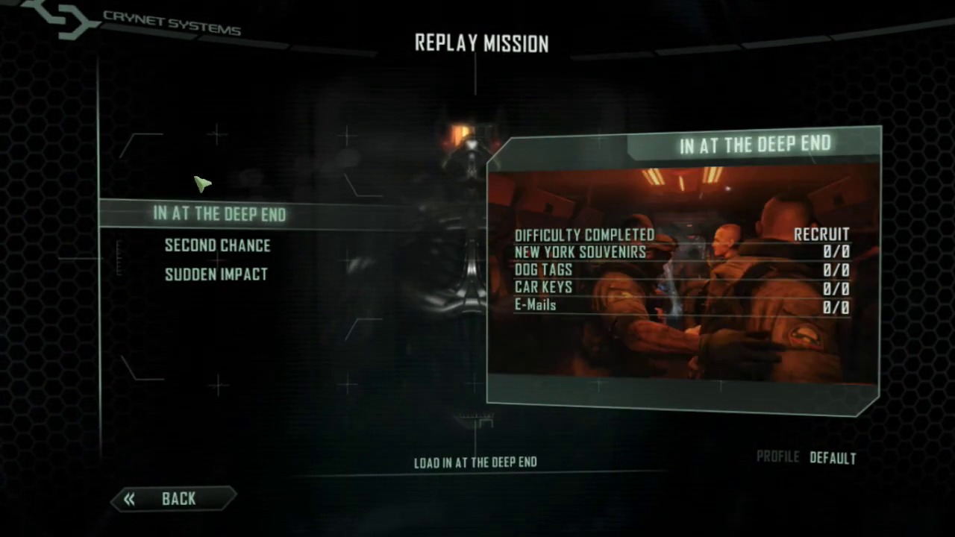
key(Down)
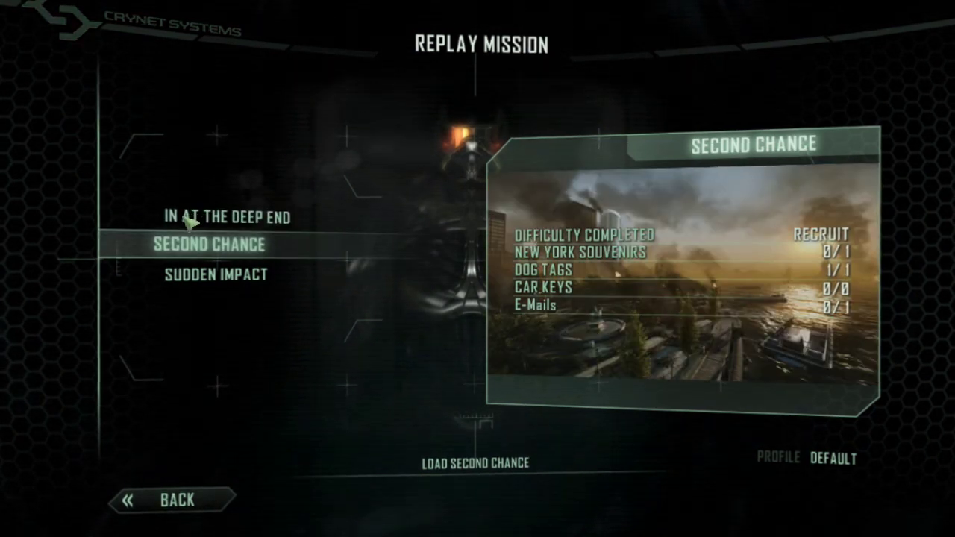
key(Down)
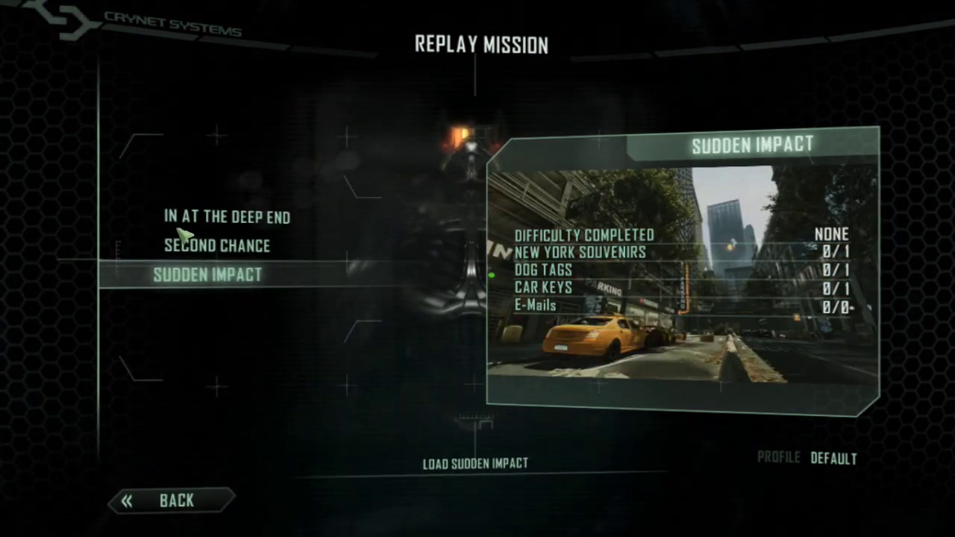
key(Up)
key(Down)
key(Up)
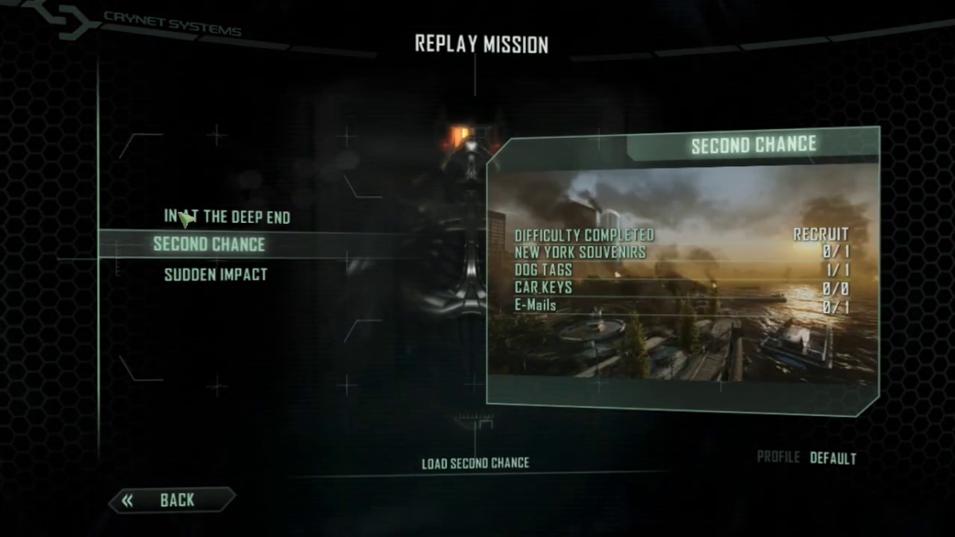
key(Return)
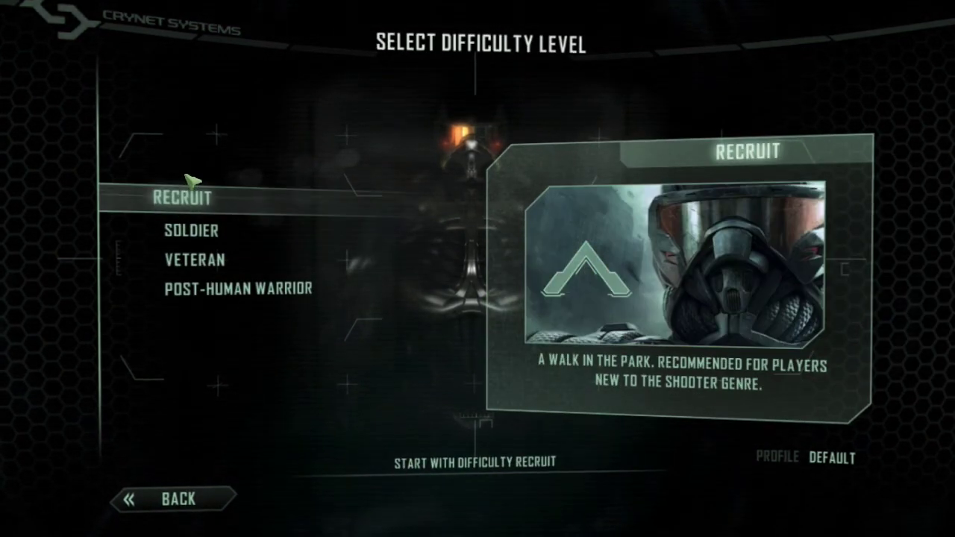
key(Return)
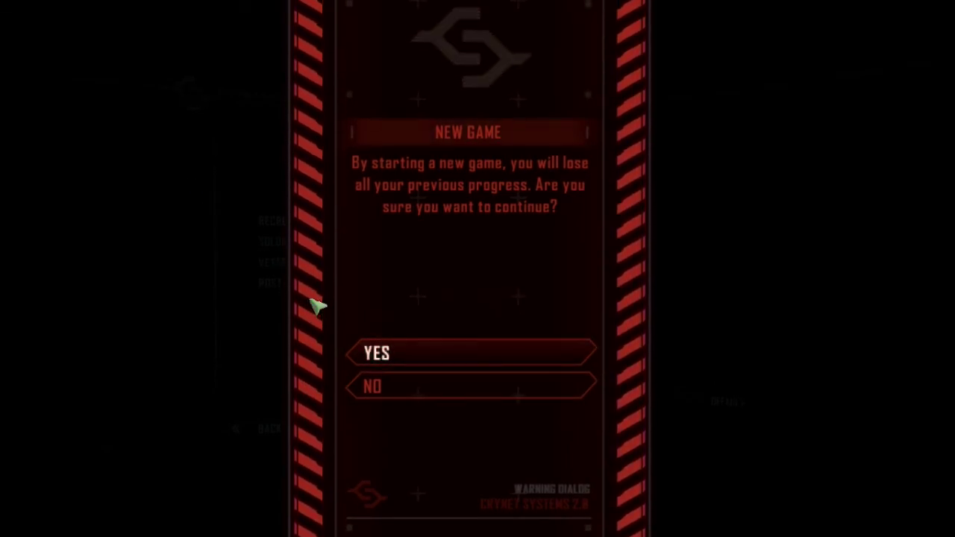
key(Return)
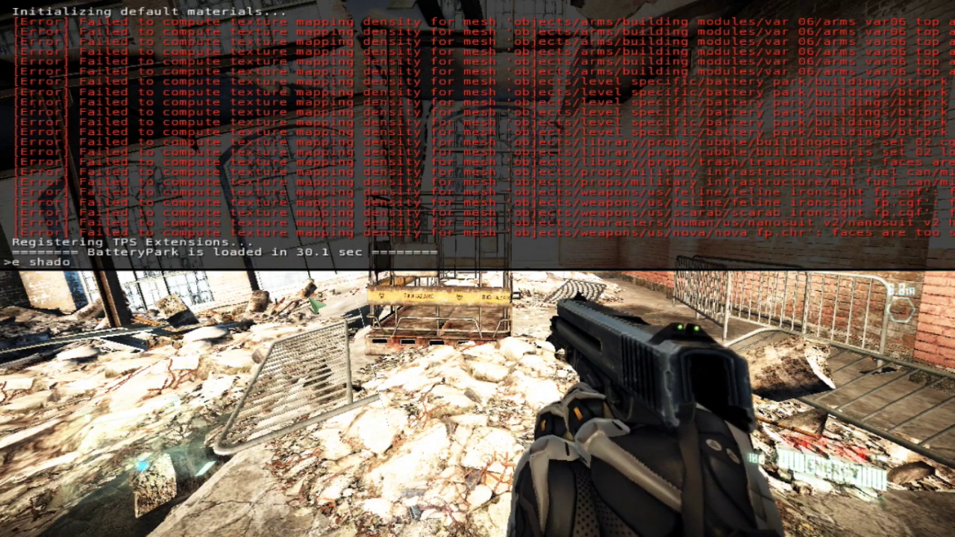
Turn shadows on with the console command "e_shadows 1" and walk to the padlocked door
key(Return)
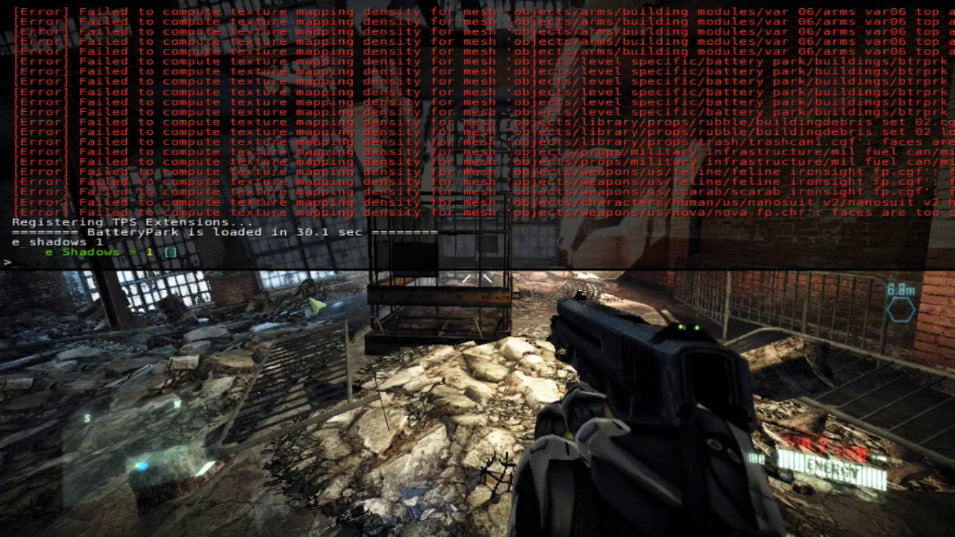
key(grave)
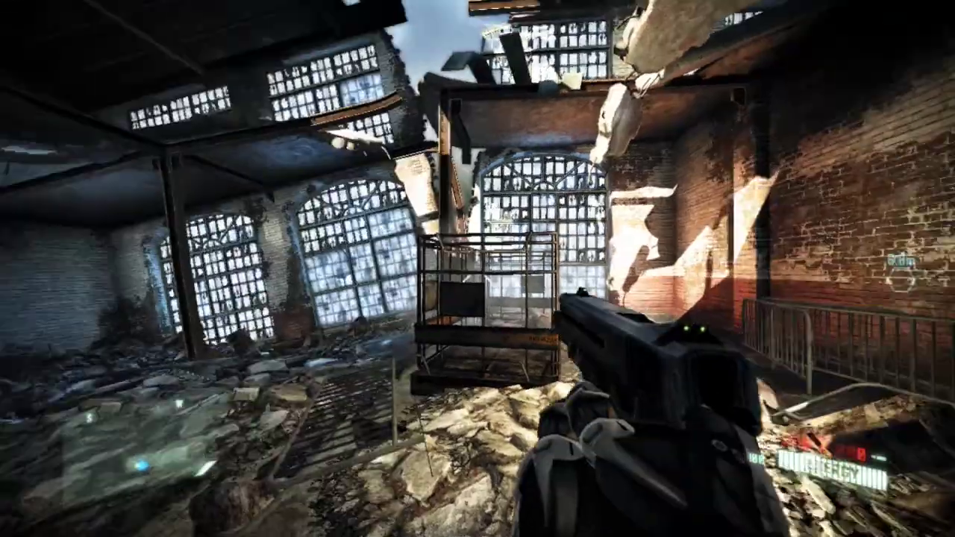
key(w)
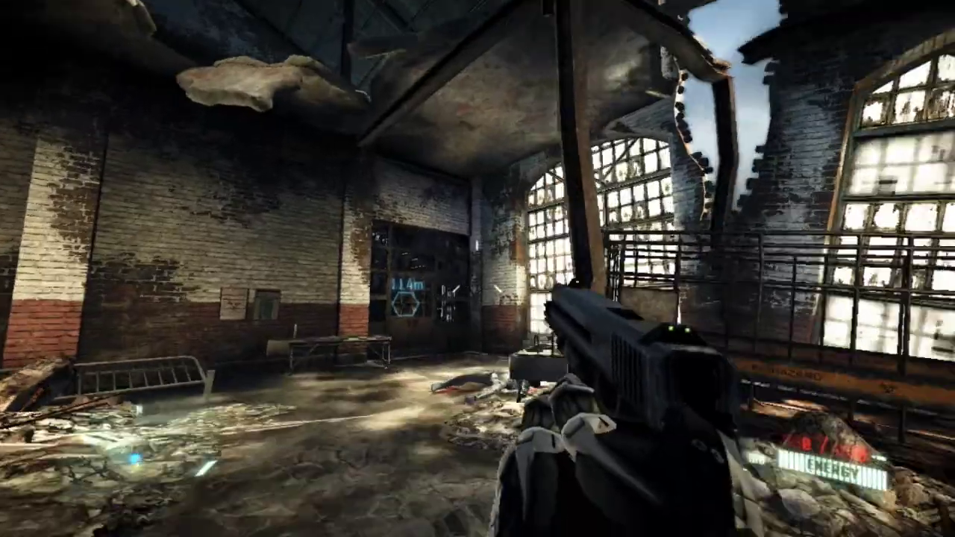
key(w)
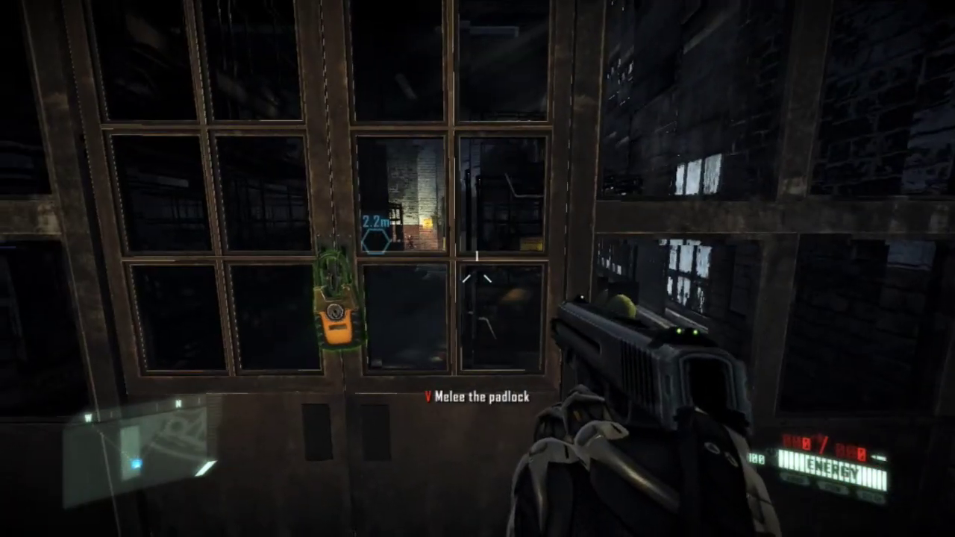
Break the padlock with a melee hit and go through the glazed double doors into the dark storage area
key(w)
right_click(478, 272)
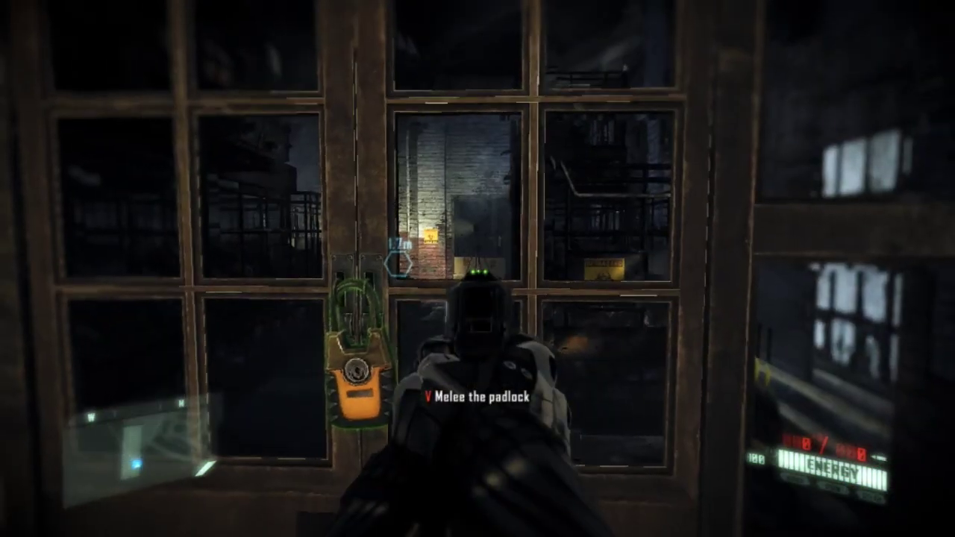
right_click(478, 272)
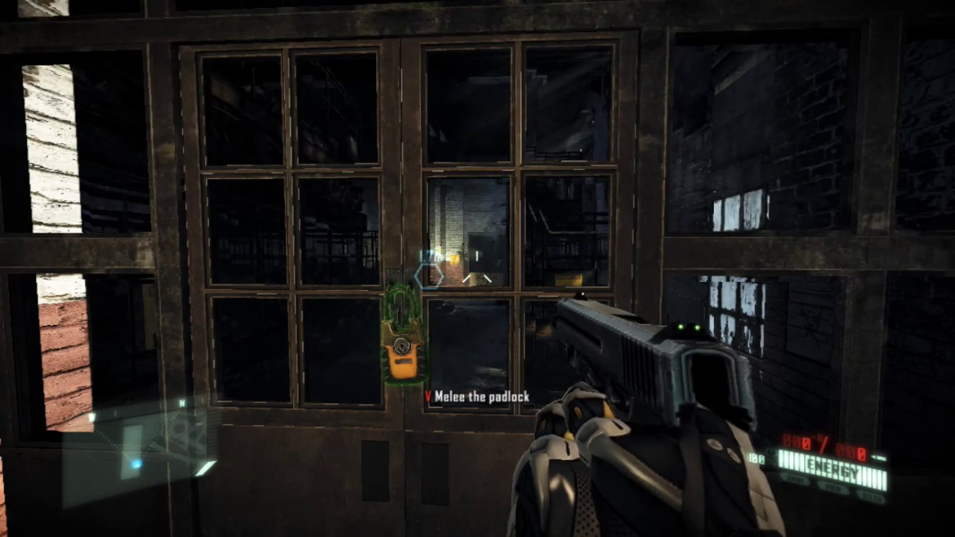
key(w)
key(v)
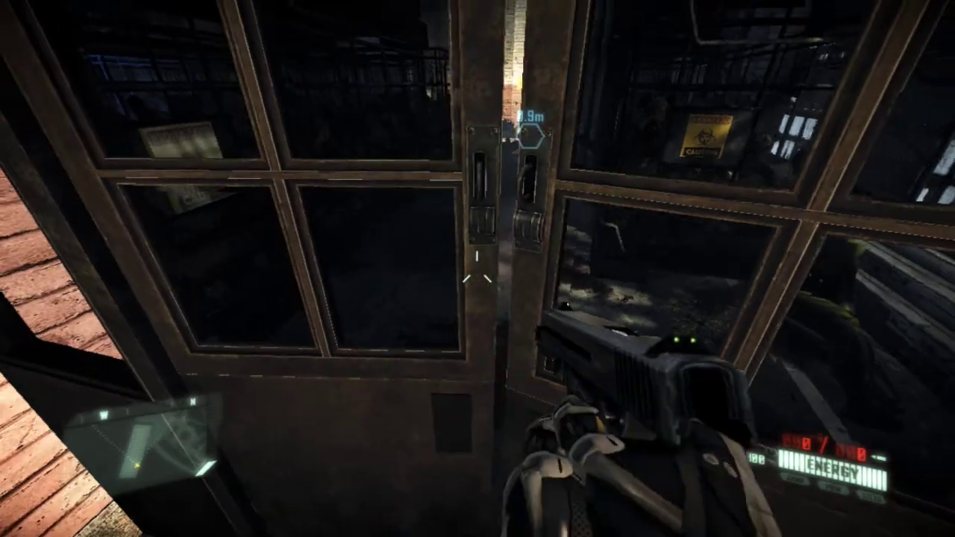
key(w)
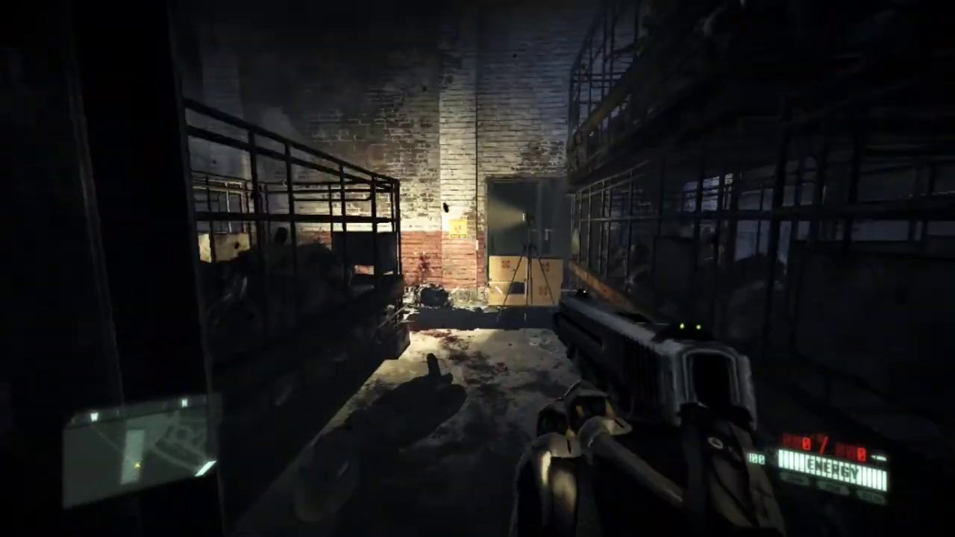
Follow the dark passage between the caged racks to the large hall with the sheet-covered table
key(w)
key(v)
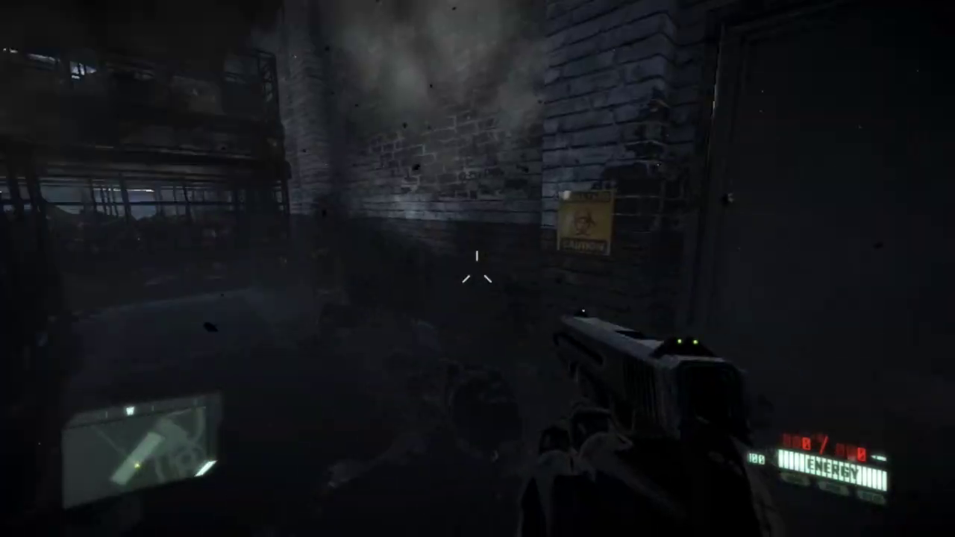
key(w)
key(w)
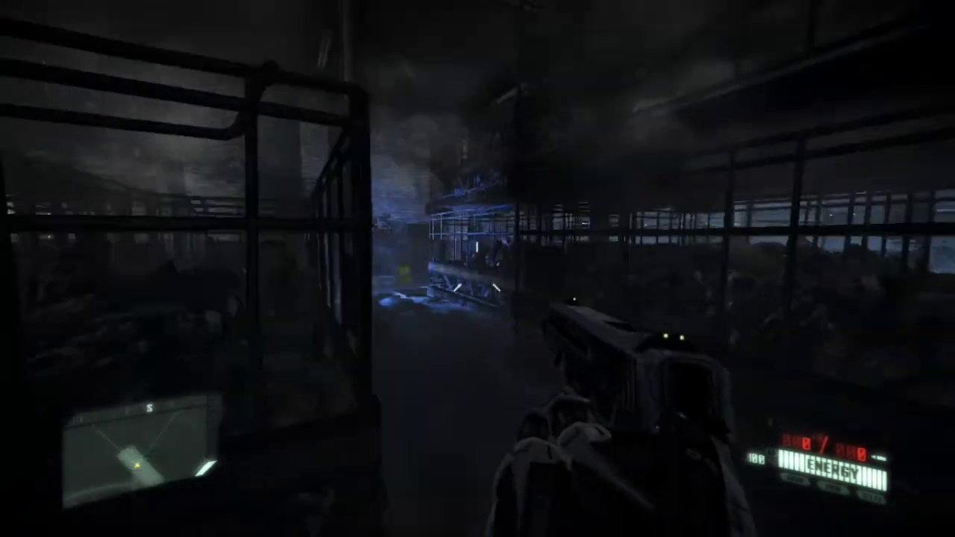
key(w)
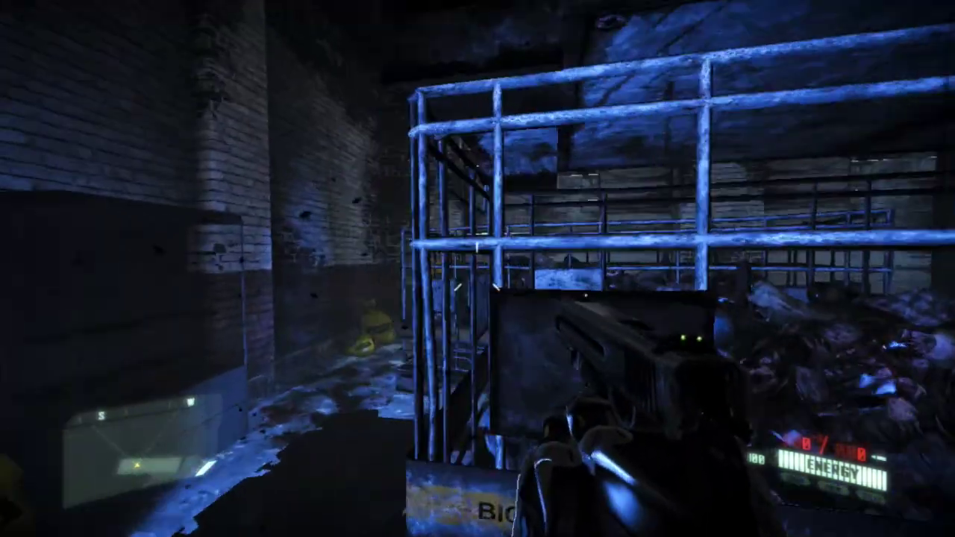
key(shift+w)
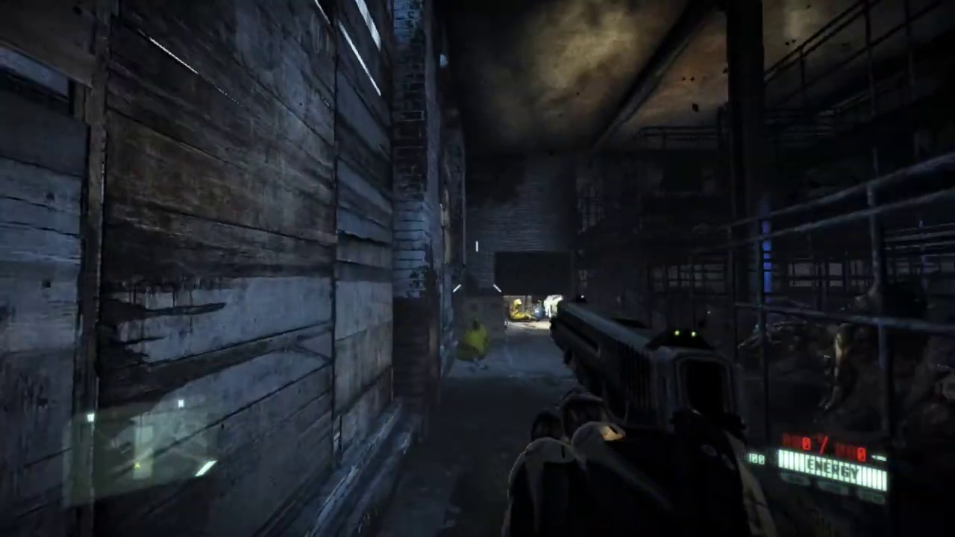
key(shift+w)
key(c)
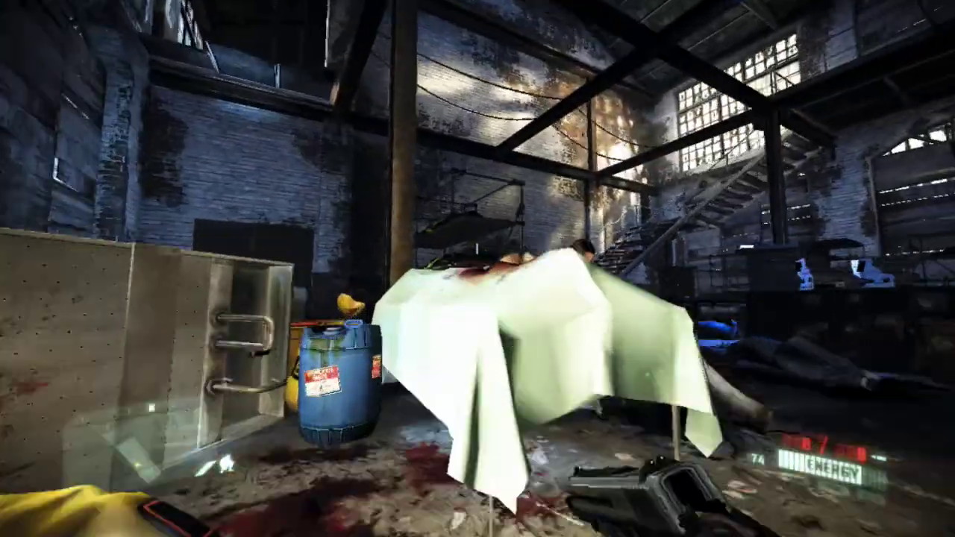
Cross the hall, climb the metal staircase to the upper floor and toggle the visor
key(w)
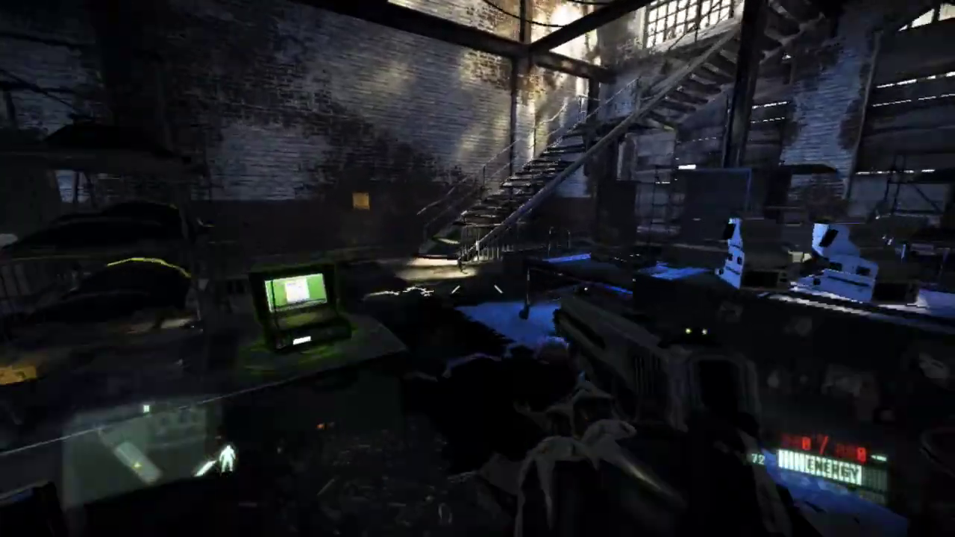
key(w)
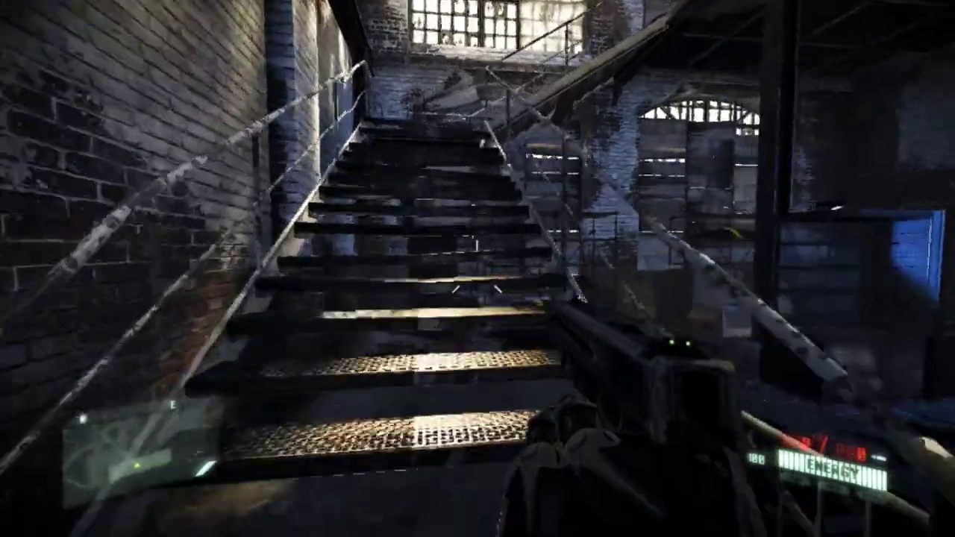
key(w)
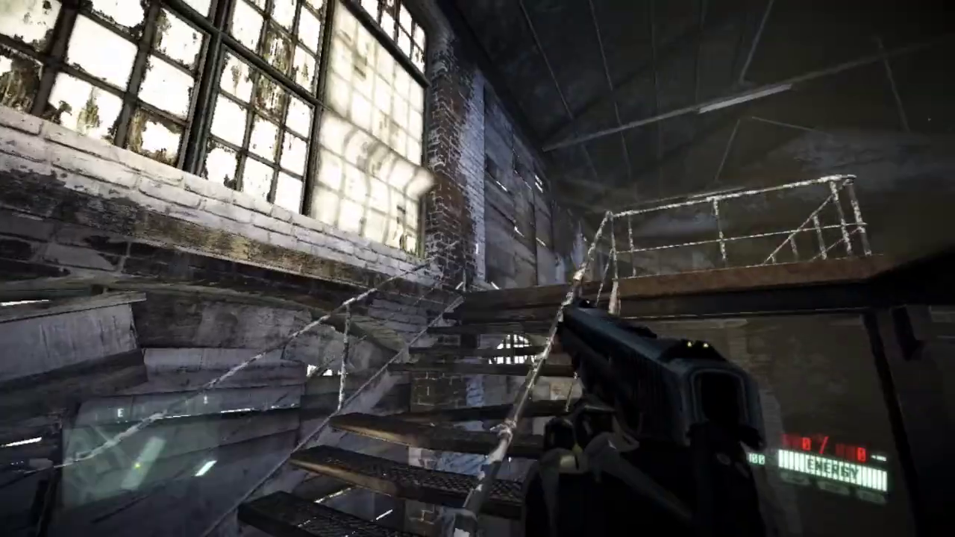
key(w)
key(b)
key(w)
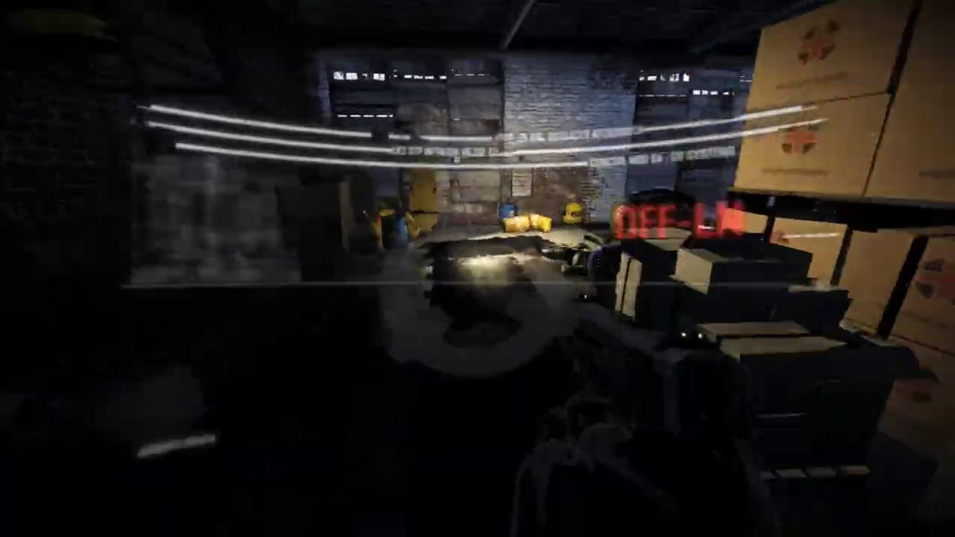
Cross the upper walkway with a jump and go through the double doors beside the yellow stretcher
key(w)
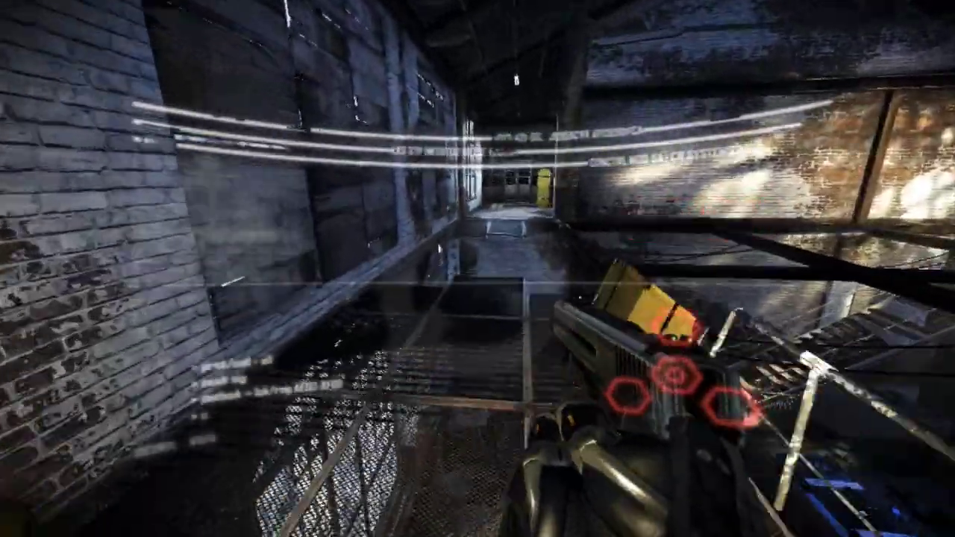
key(w)
key(space)
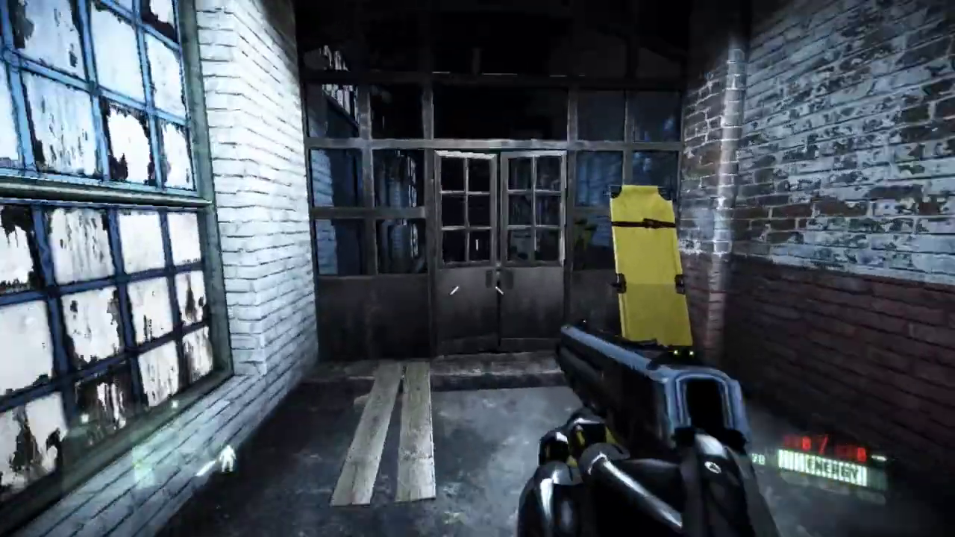
key(w)
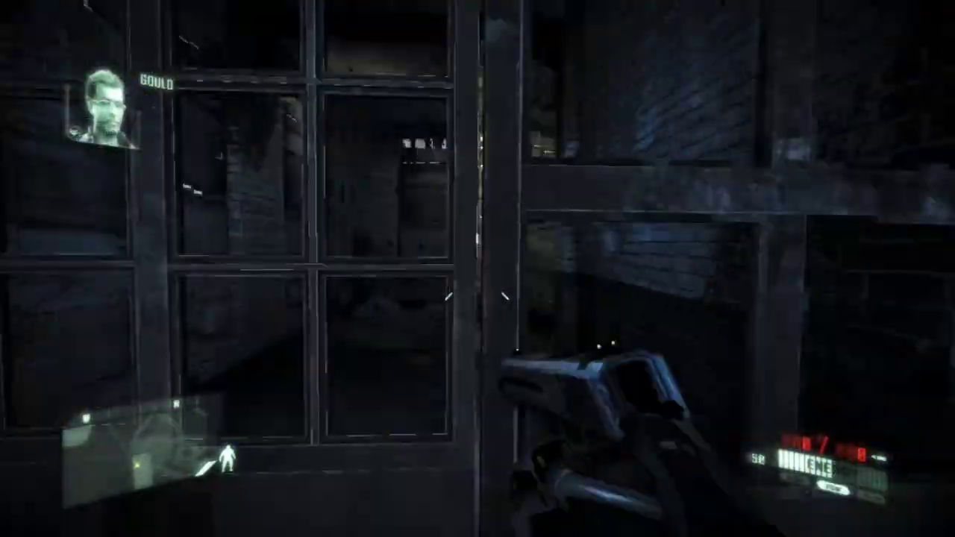
key(w)
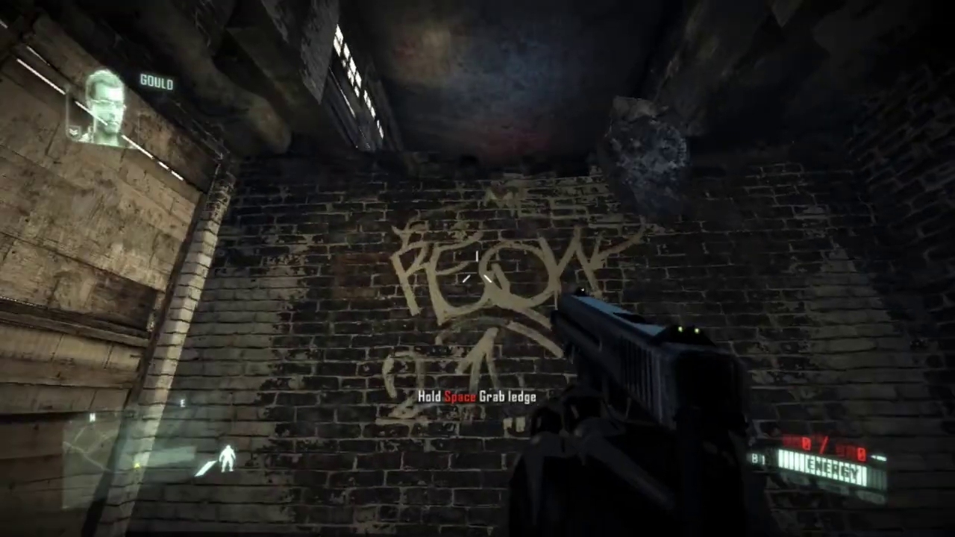
Climb the ledge above the graffiti wall and open the push-bar exit door
key(w)
key(space)
key(w)
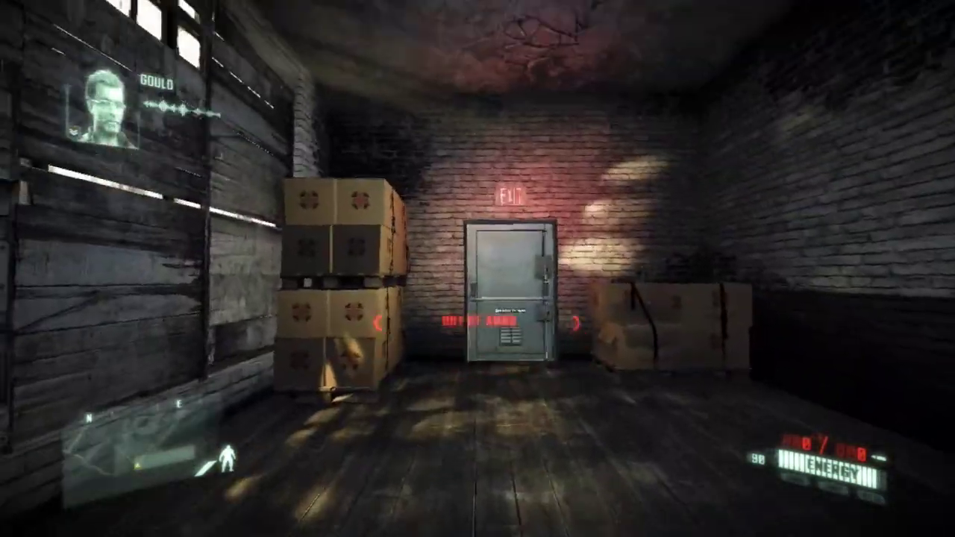
key(w)
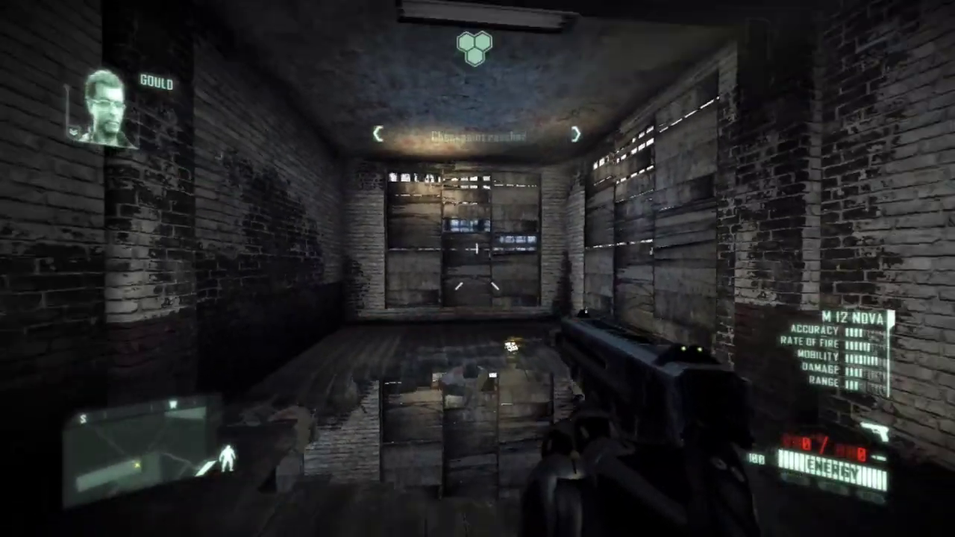
key(w)
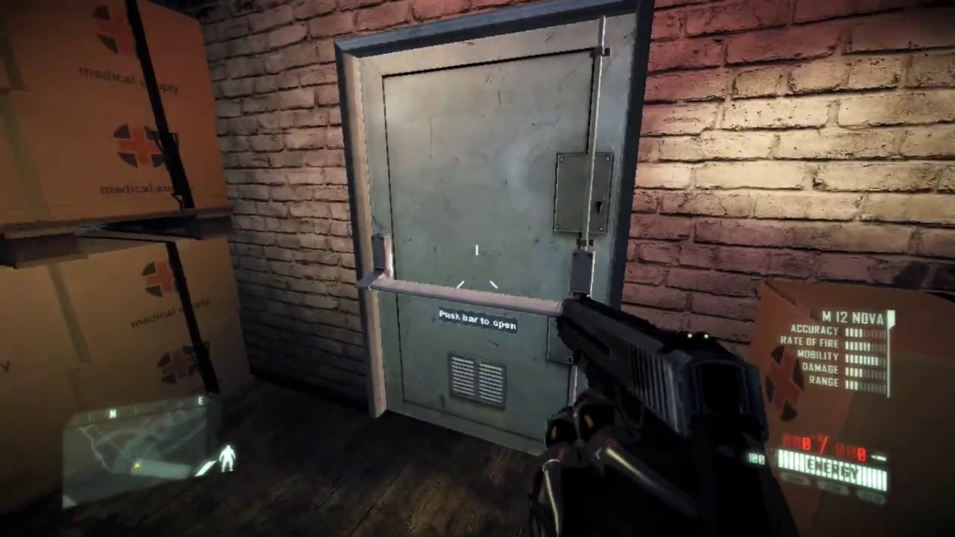
key(f)
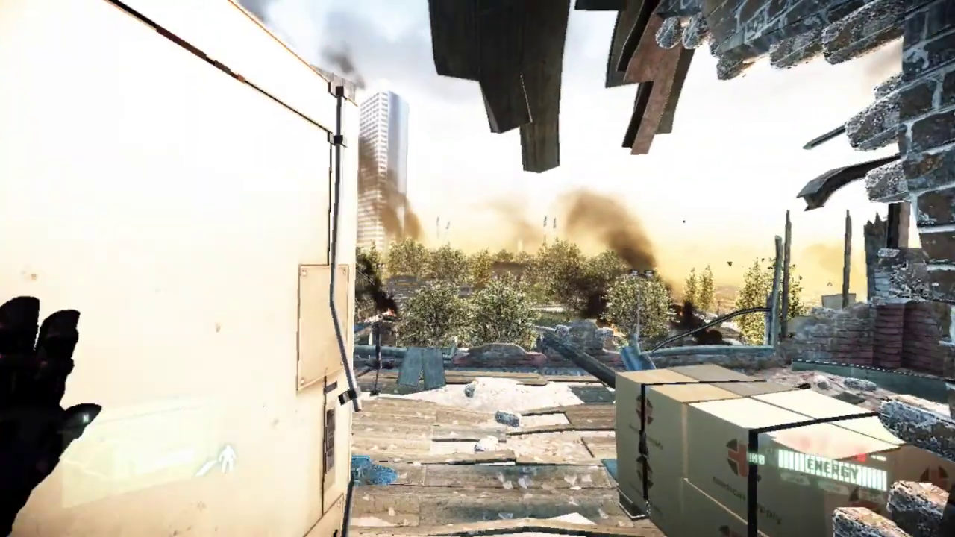
Walk out to the broken edge of the building and survey the park through the visor
key(w)
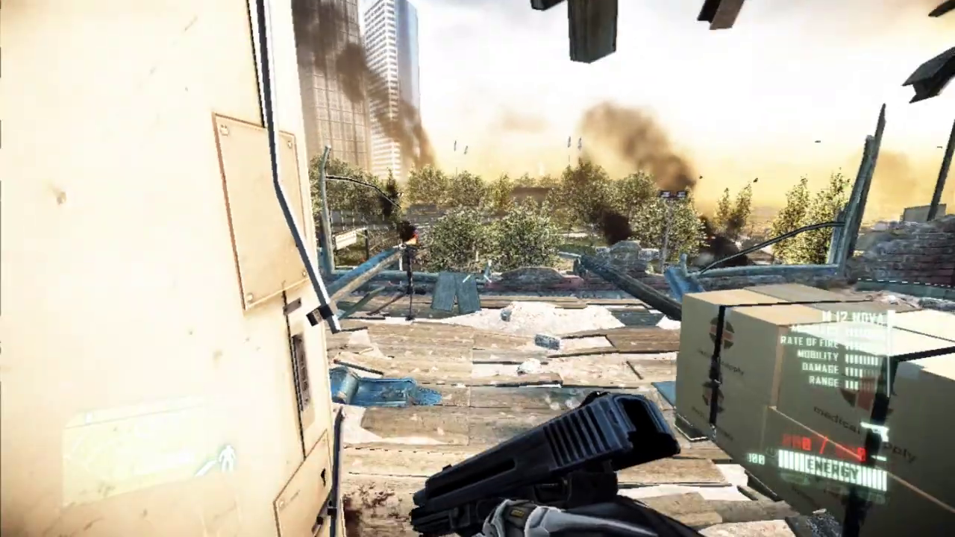
key(w)
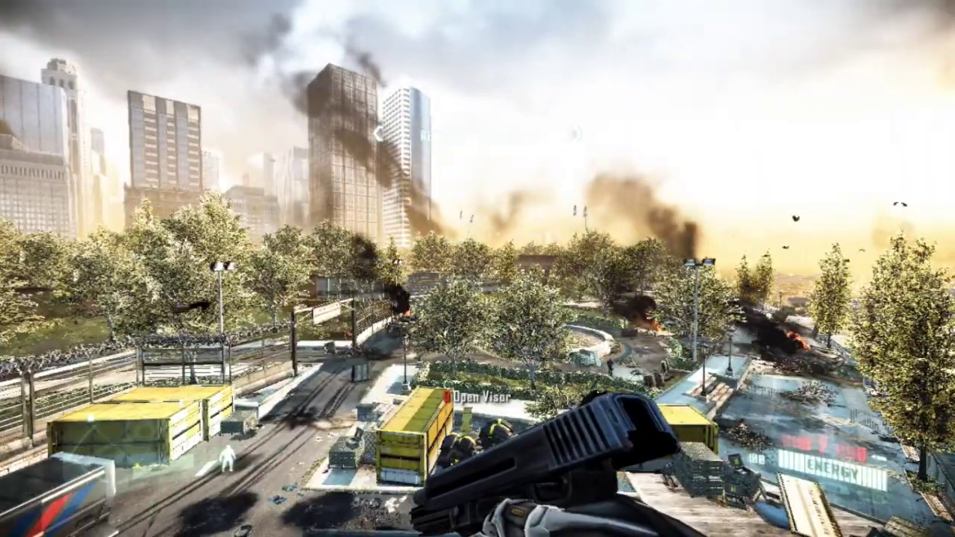
key(b)
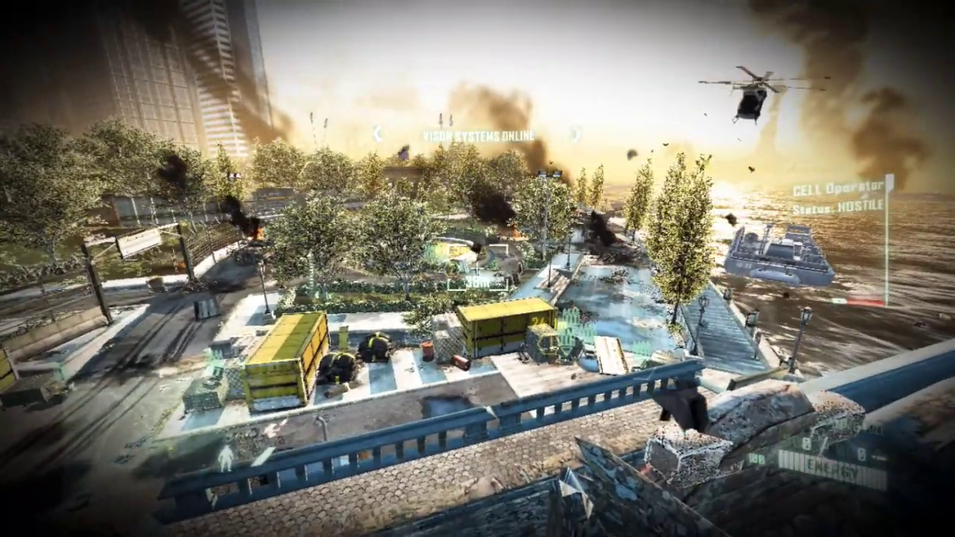
scroll(477, 268, up, 1)
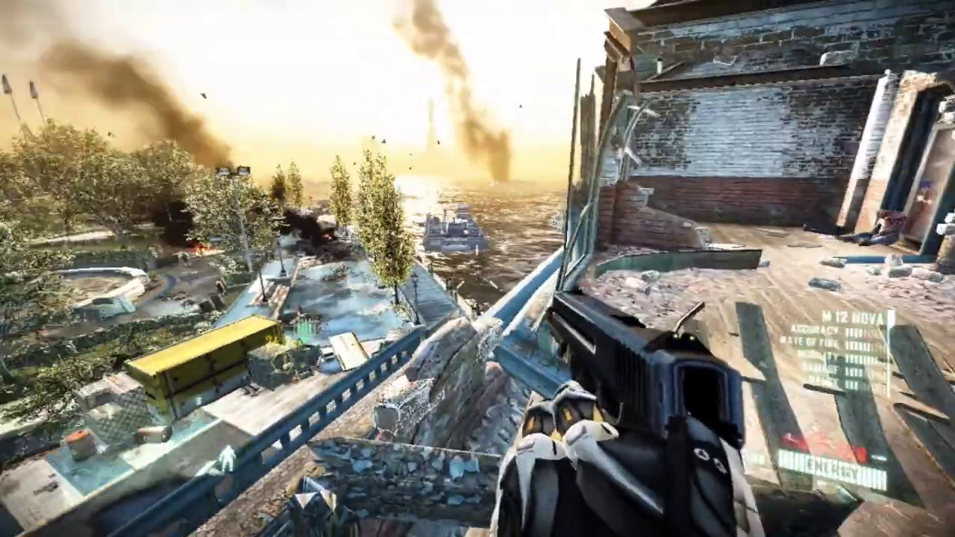
Go over the ruined edge and descend to the wooden plaza by the yellow containers
key(w)
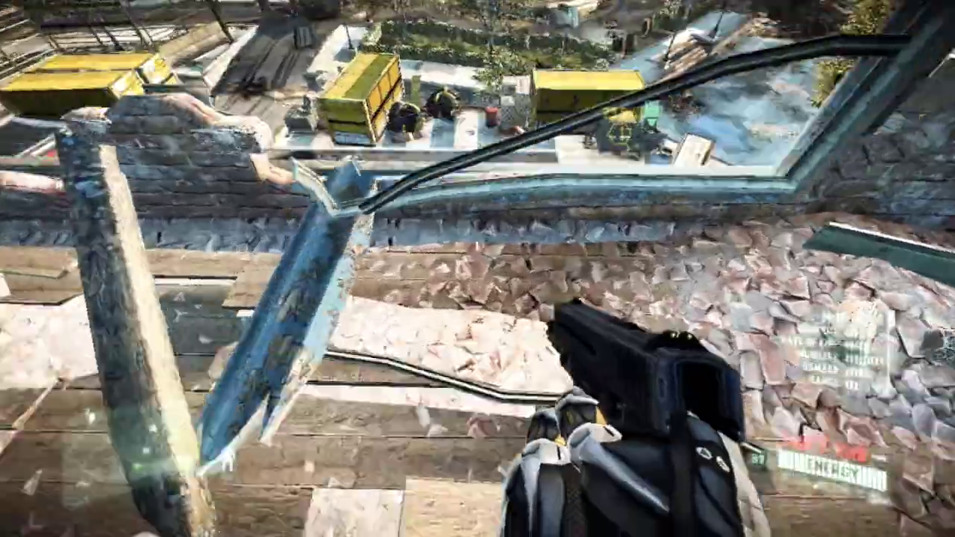
key(w)
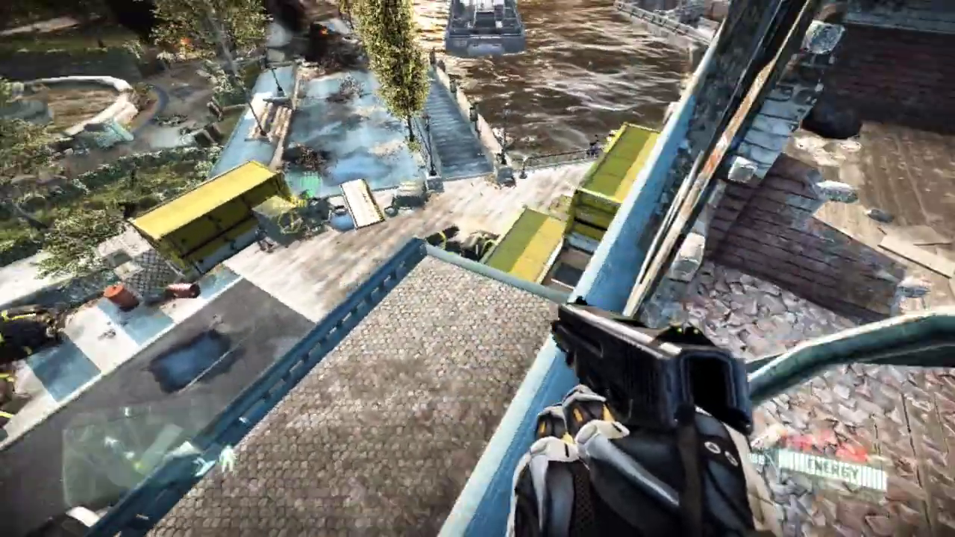
key(w)
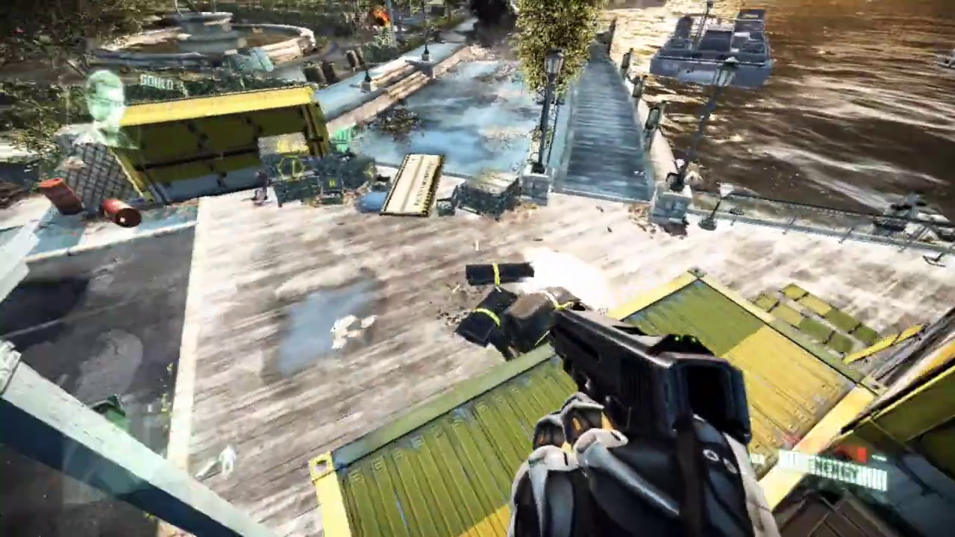
key(w)
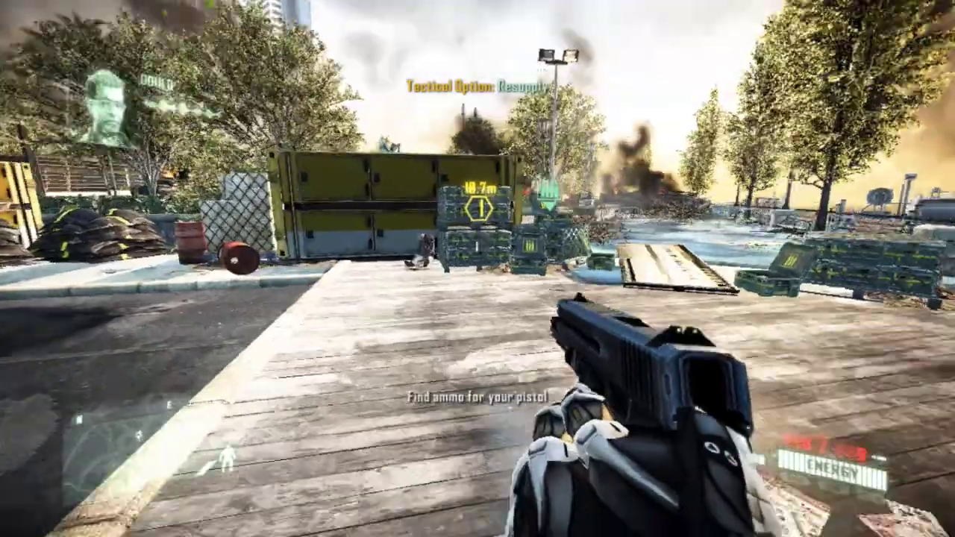
Walk to the open ammunition crate beside the evacuation center sign and resupply the pistol
key(w)
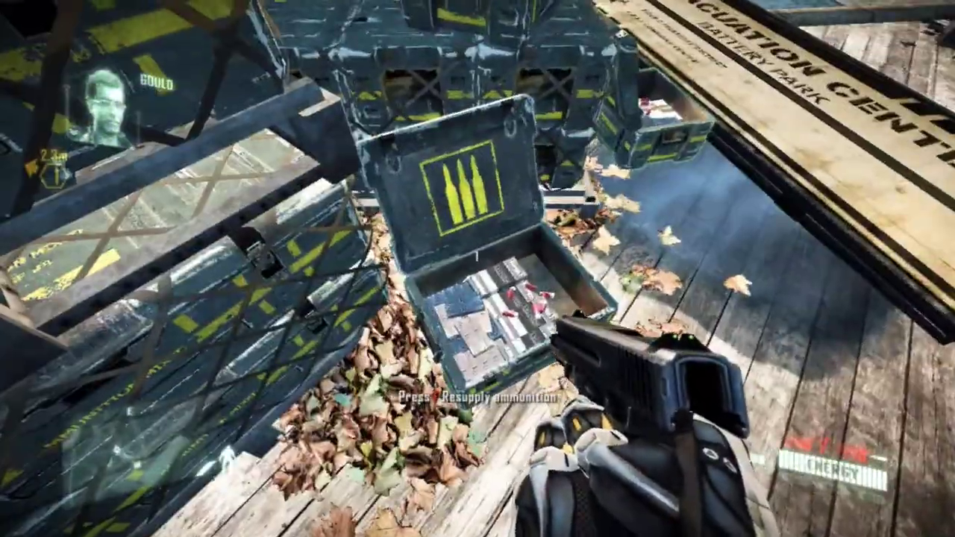
key(w)
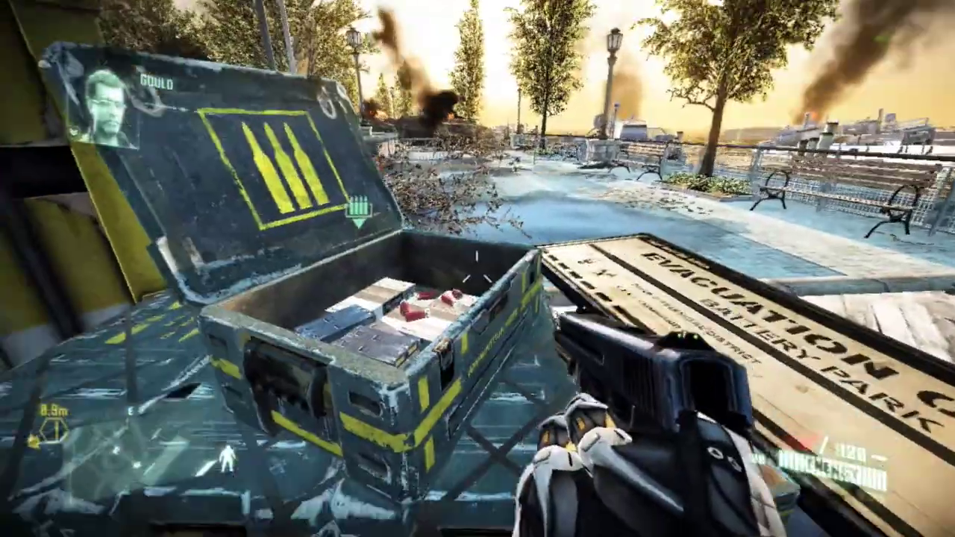
key(w)
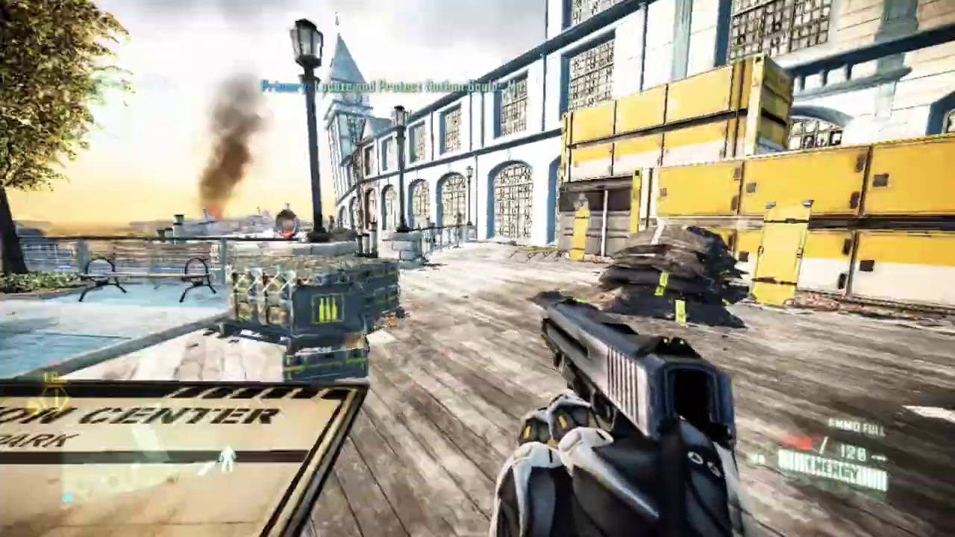
Turn shadows back on with the console command "e_shadows 1" and move around the plaza to check them
key(w)
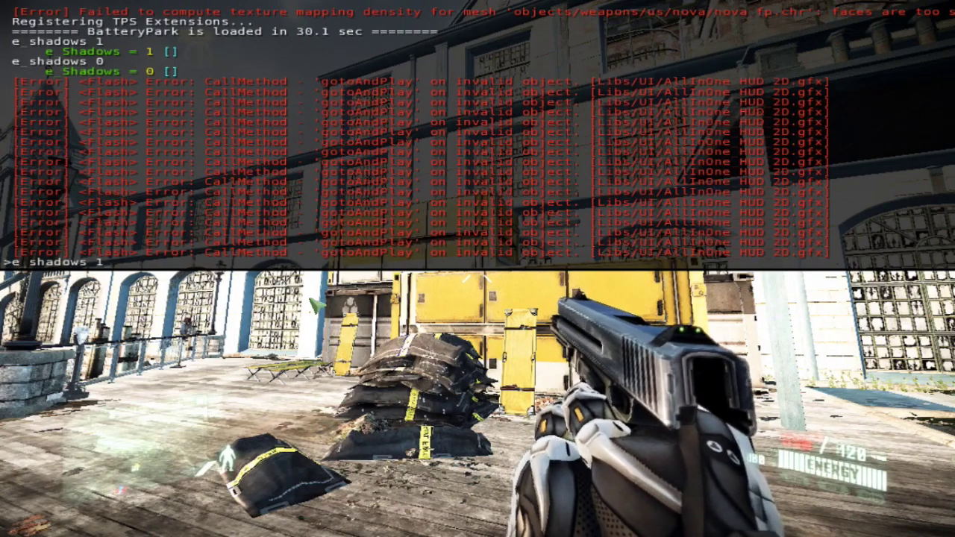
key(grave)
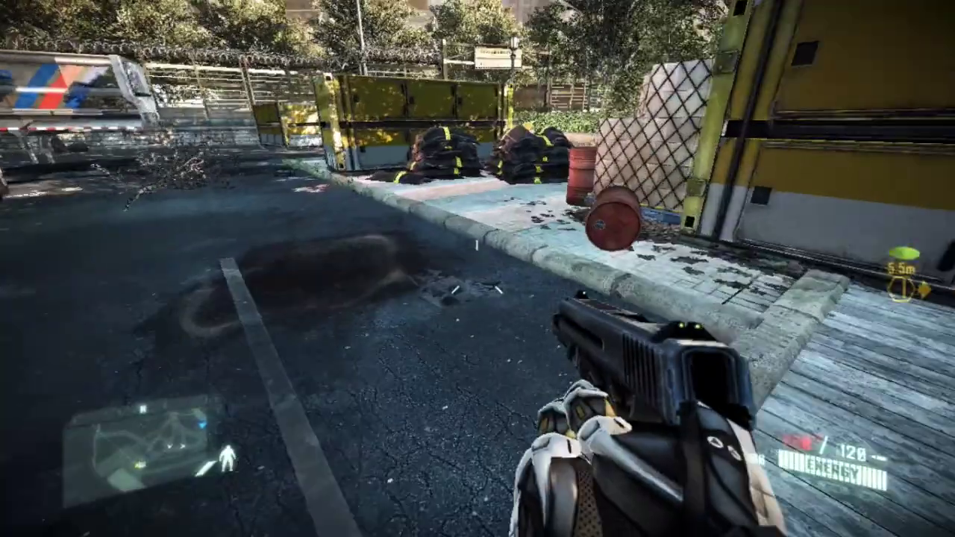
key(s)
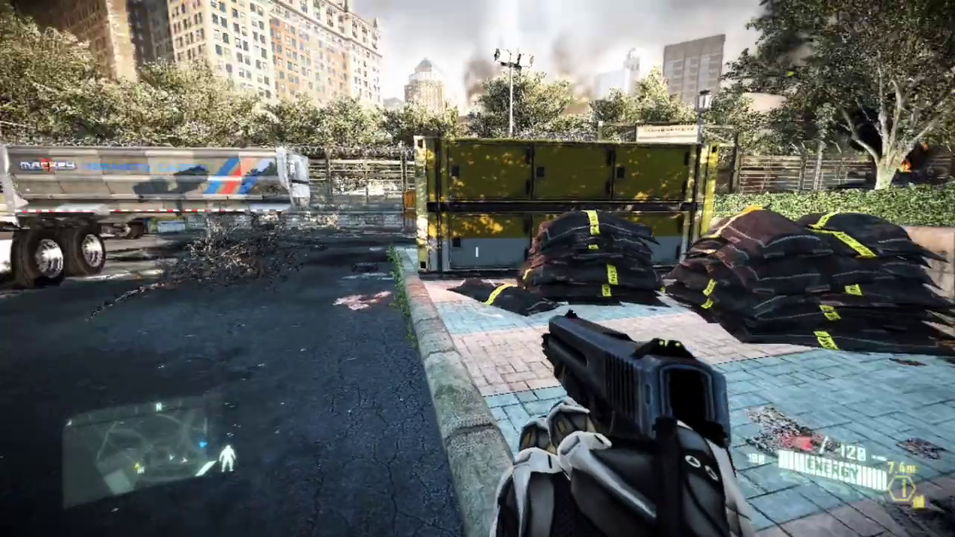
Leave the console and walk across the plaza to the open ammunition crate beside the wrapped pallets
key(grave)
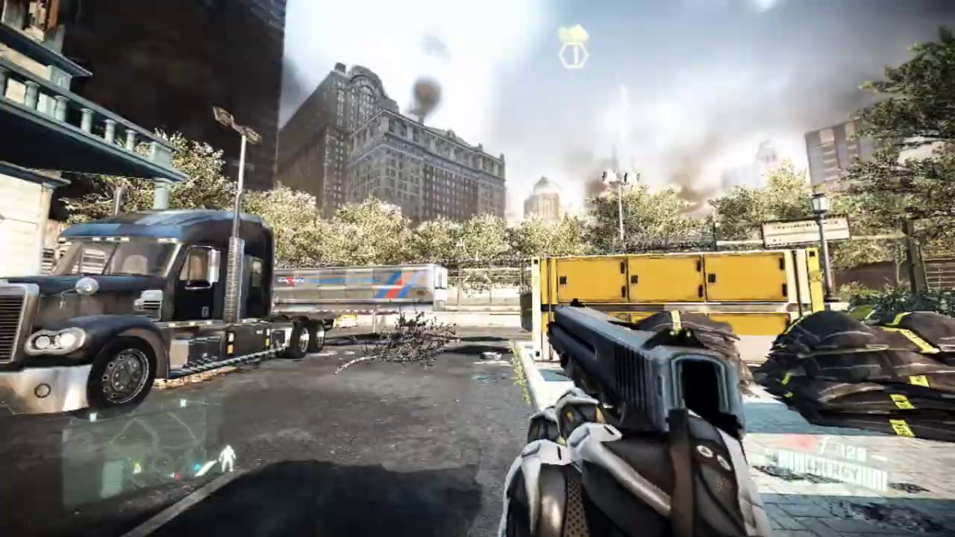
key(w)
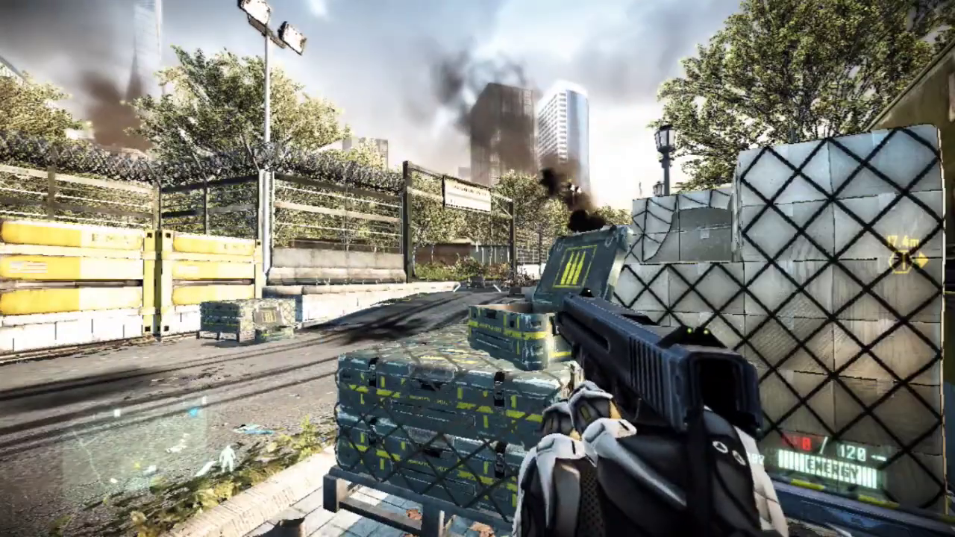
key(w)
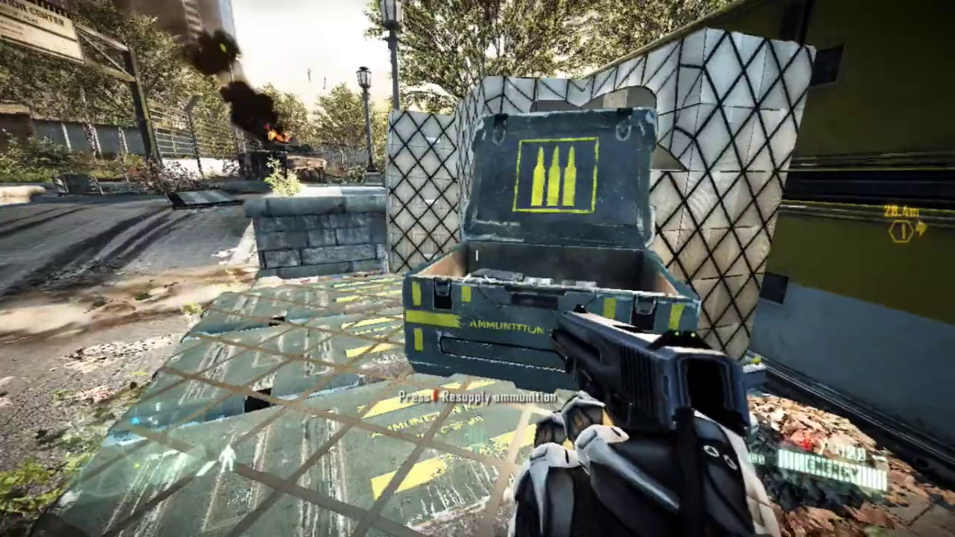
key(s)
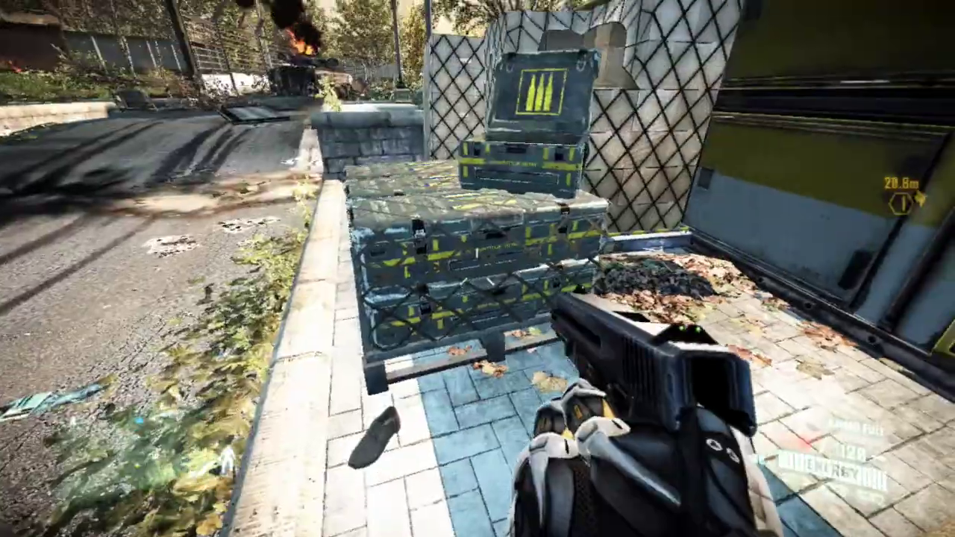
Grab a loose object near the ammunition crate and throw it over the low stone wall
key(w)
key(w)
key(s)
key(f)
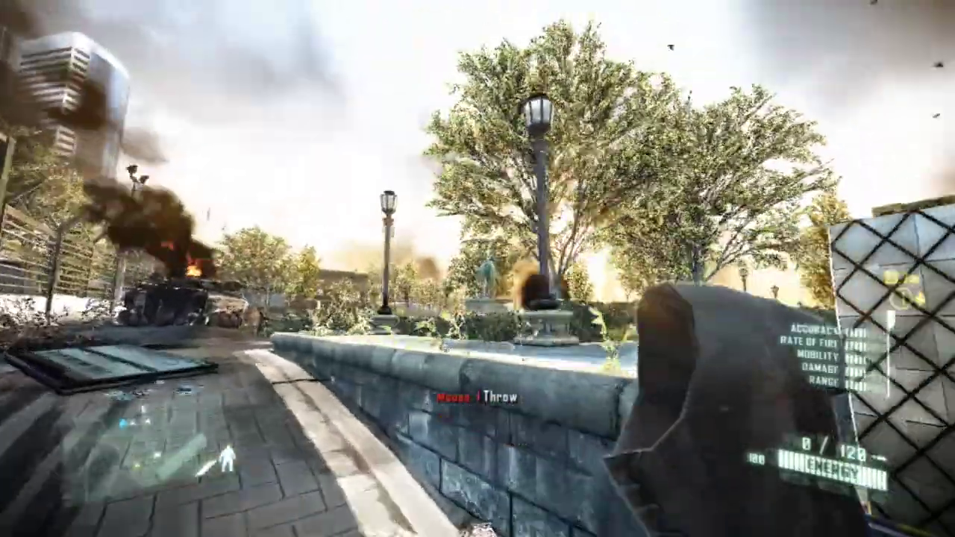
click(477, 268)
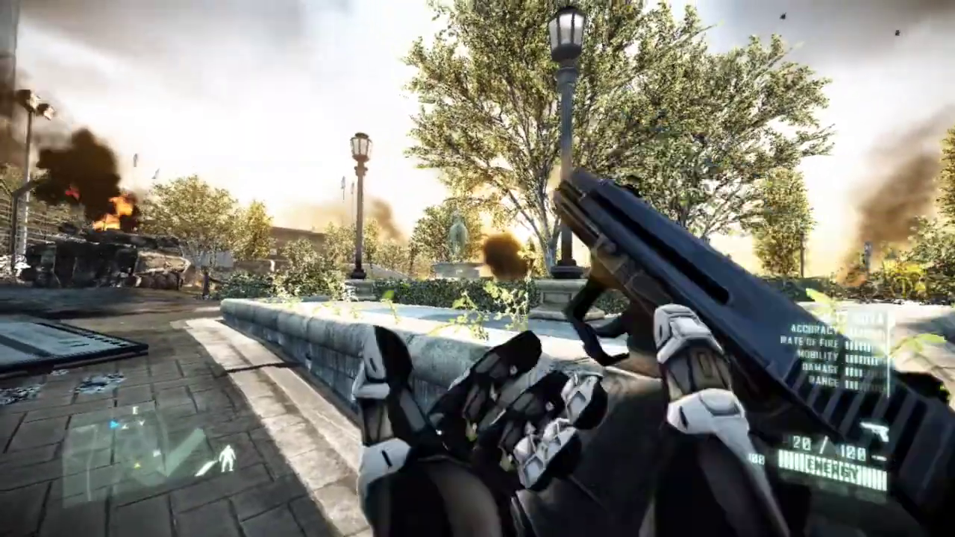
Go past the fallen evacuation center sign and the burning vehicle to the camouflaged barriers marked .01 and .02
key(w)
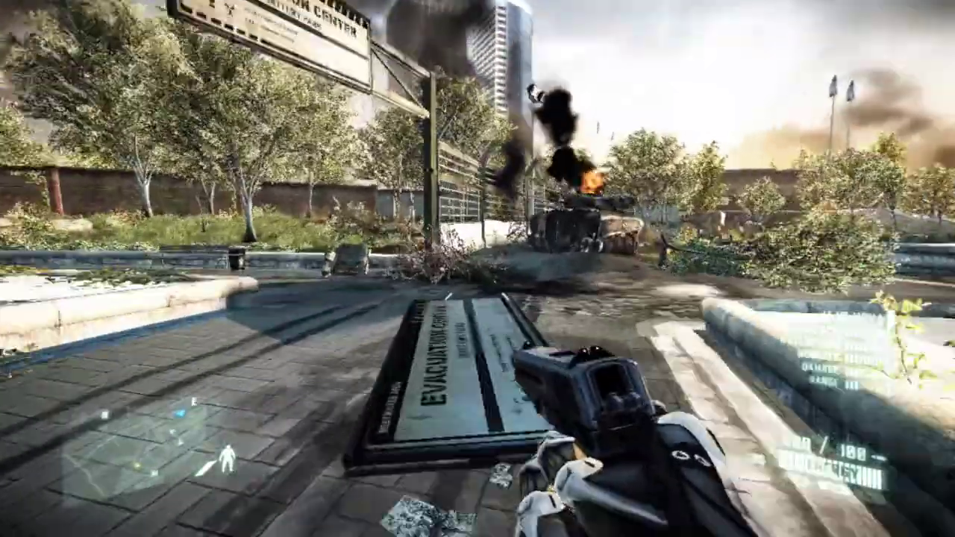
key(w)
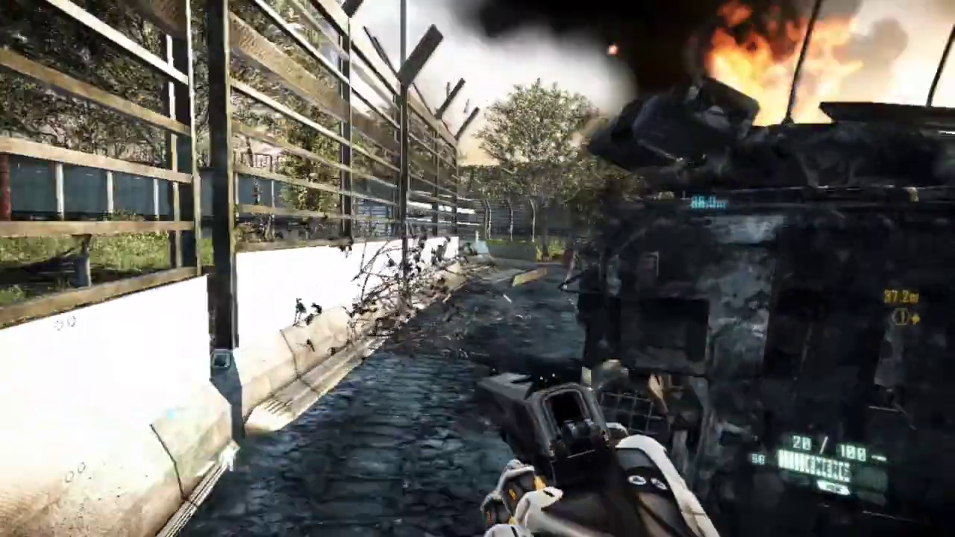
key(w)
key(w)
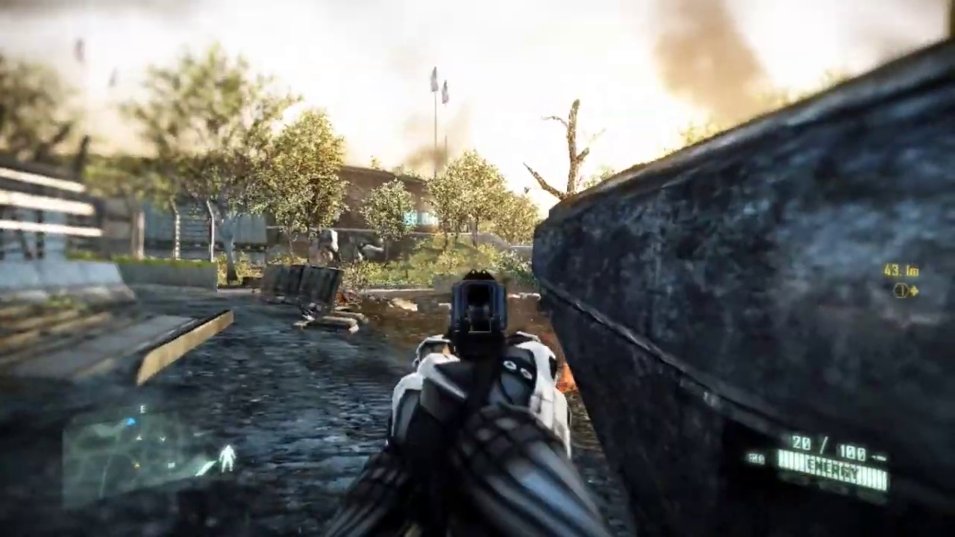
key(w)
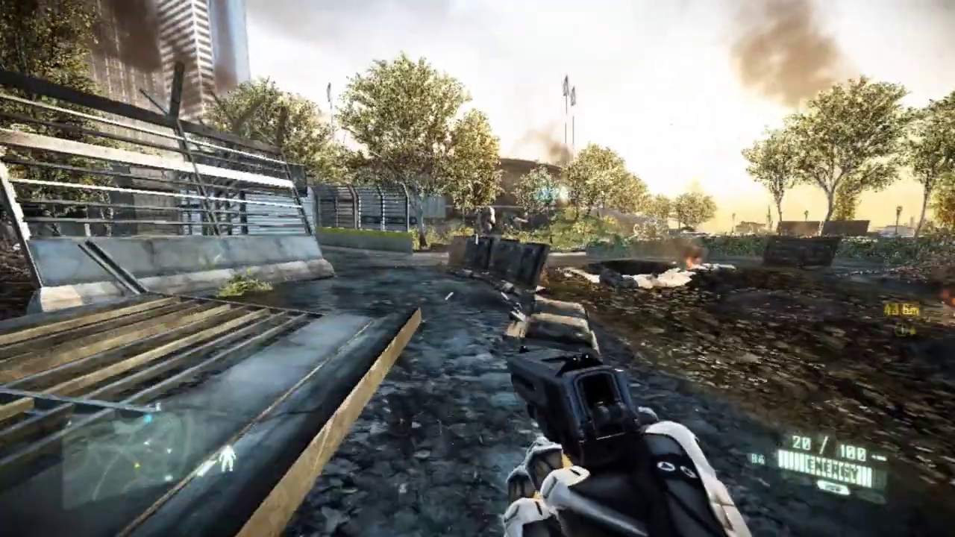
key(shift)
key(w)
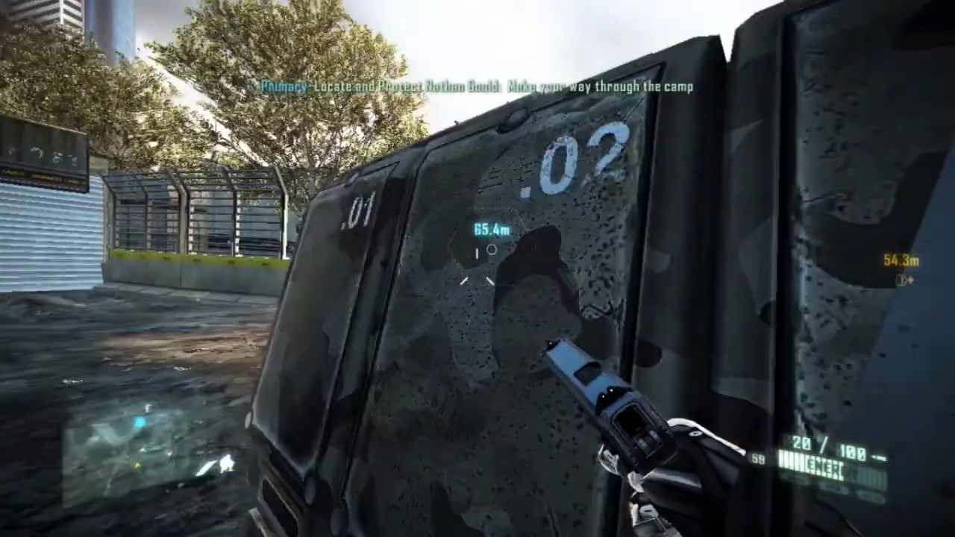
Take cover behind the barrier marked .01 and lean out past its edge to face the park road
key(a)
key(d)
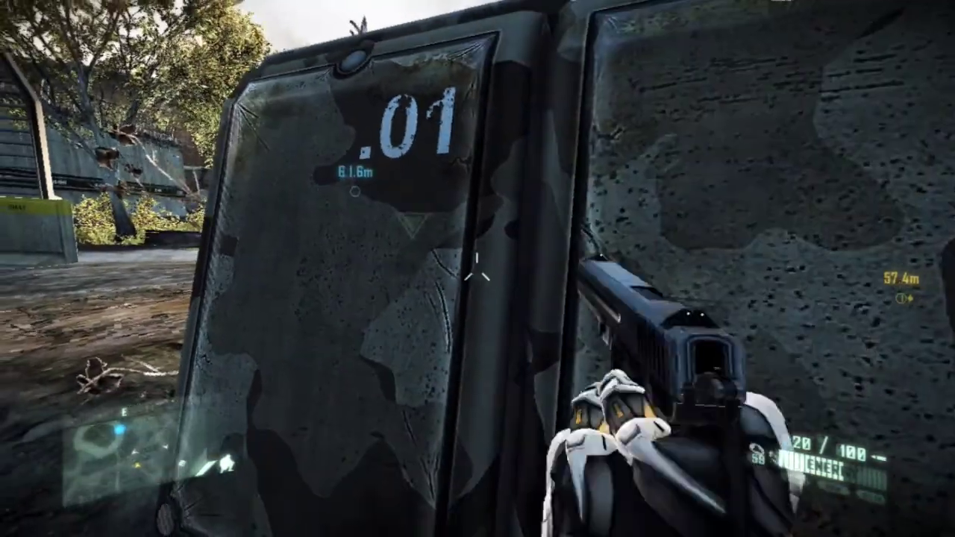
key(w)
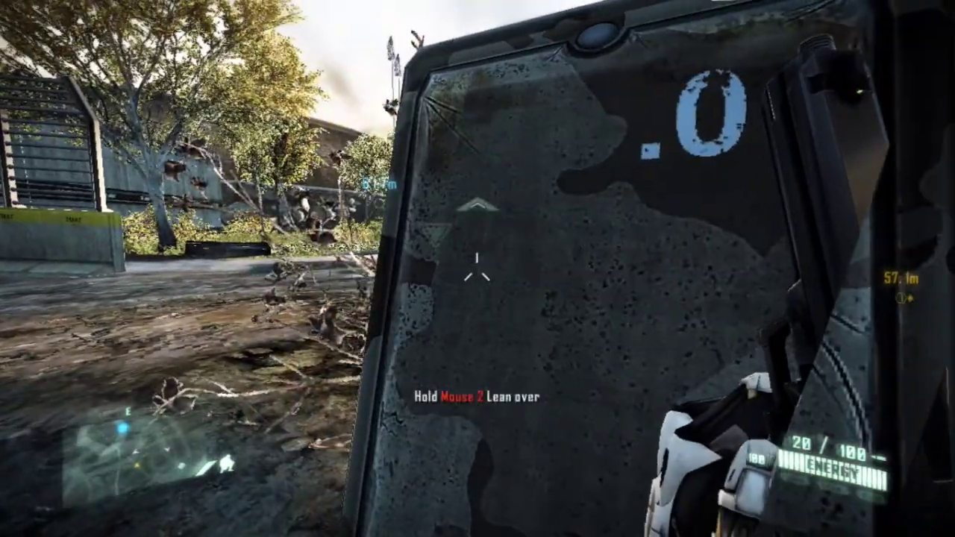
key(a)
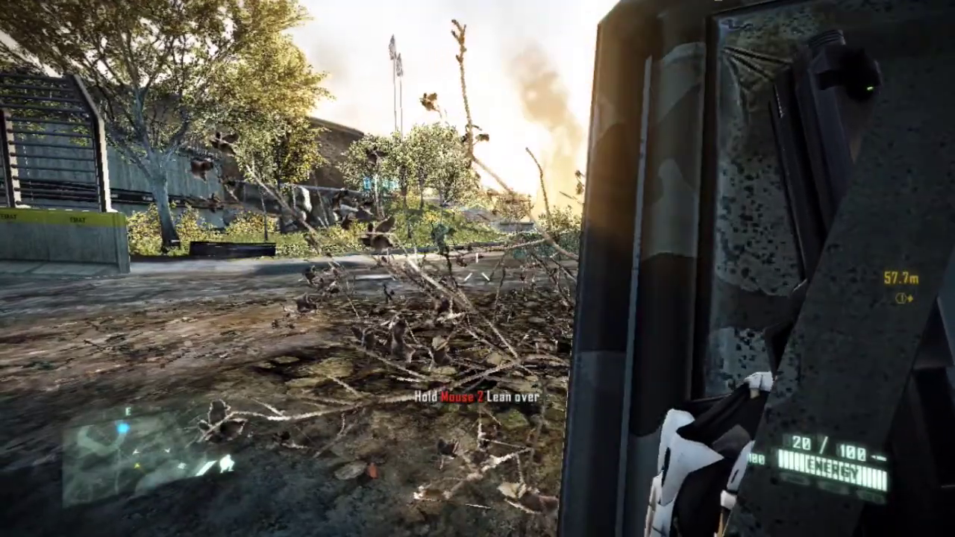
key(a)
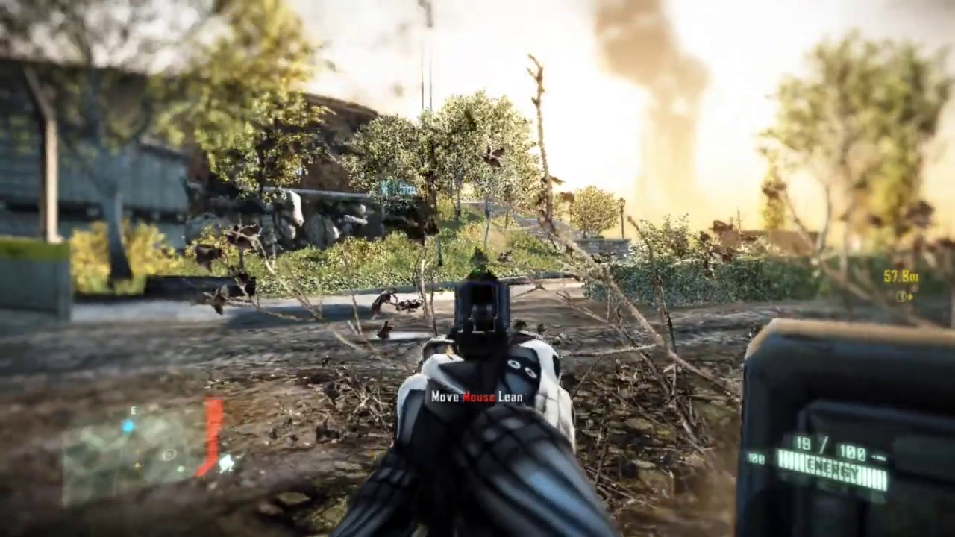
Shoot at the enemies on the park road with the pistol from behind the barrier and reload
click(478, 269)
click(477, 269)
click(478, 268)
click(477, 269)
click(478, 269)
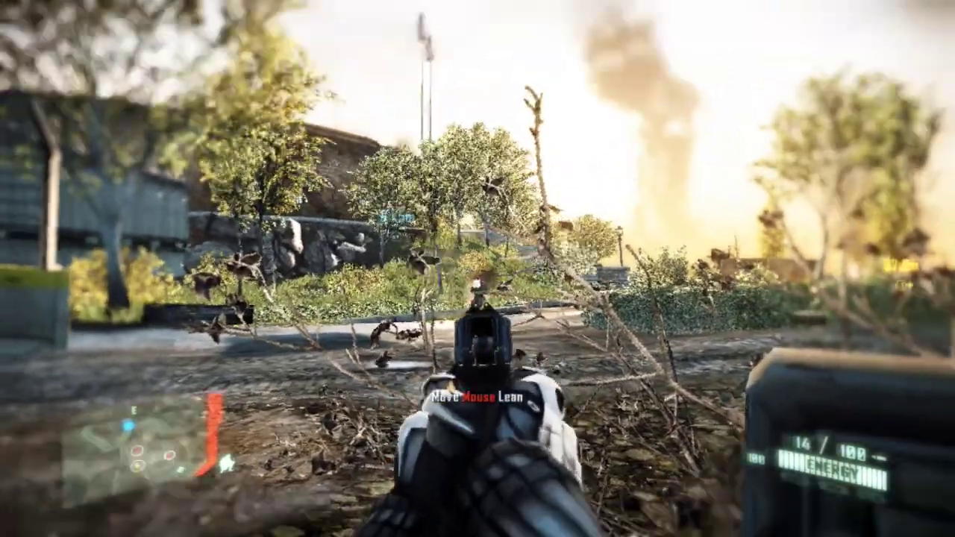
click(477, 269)
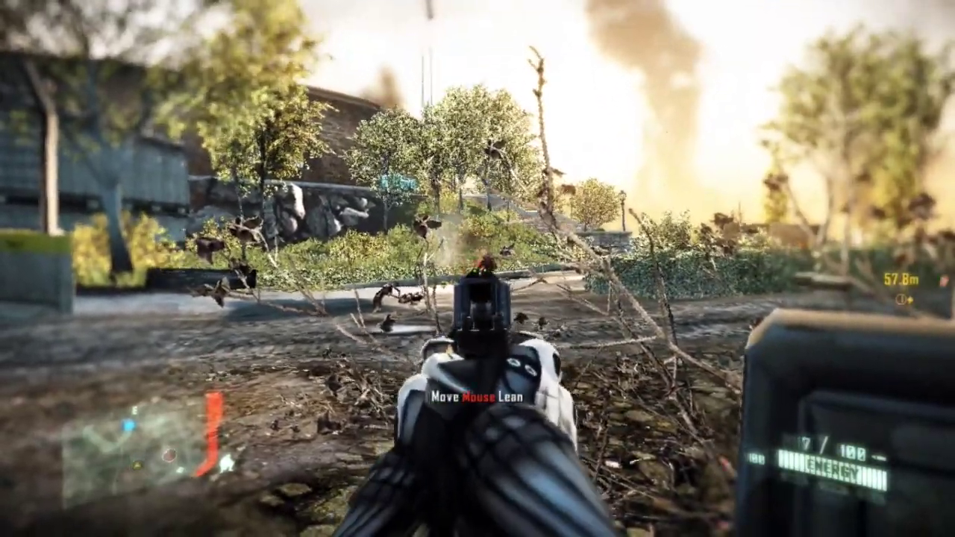
click(478, 269)
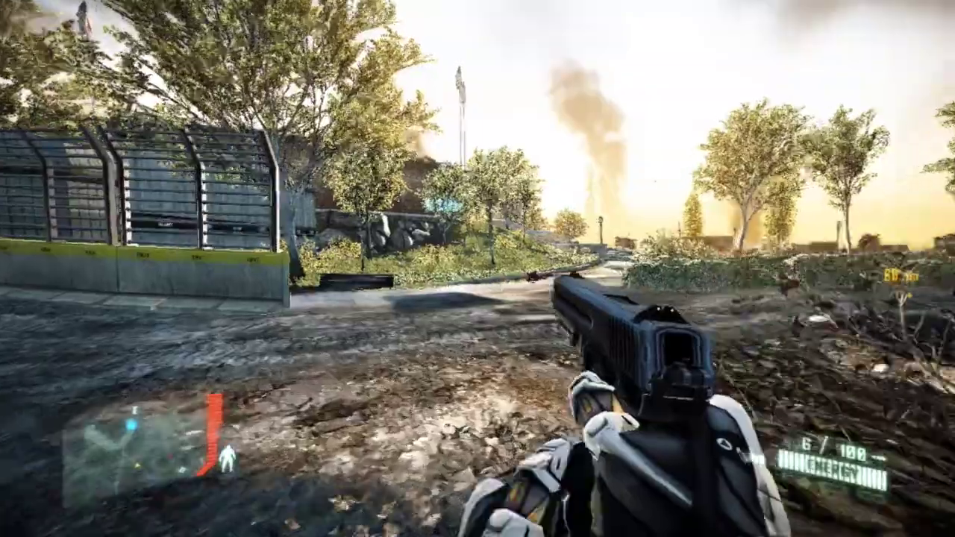
key(r)
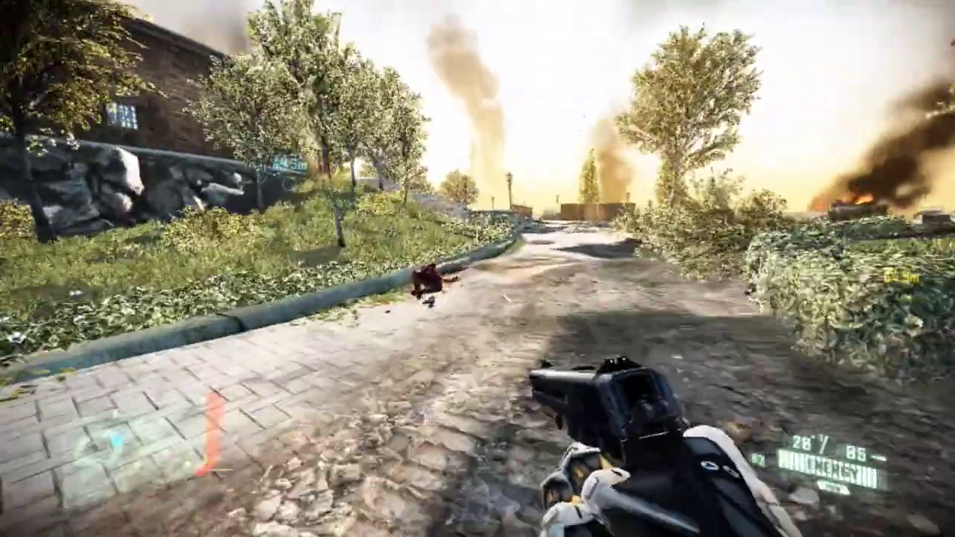
Run along the brick path to the hedge facing the horse statue fountain and fire the pistol there
key(w)
key(shift+w)
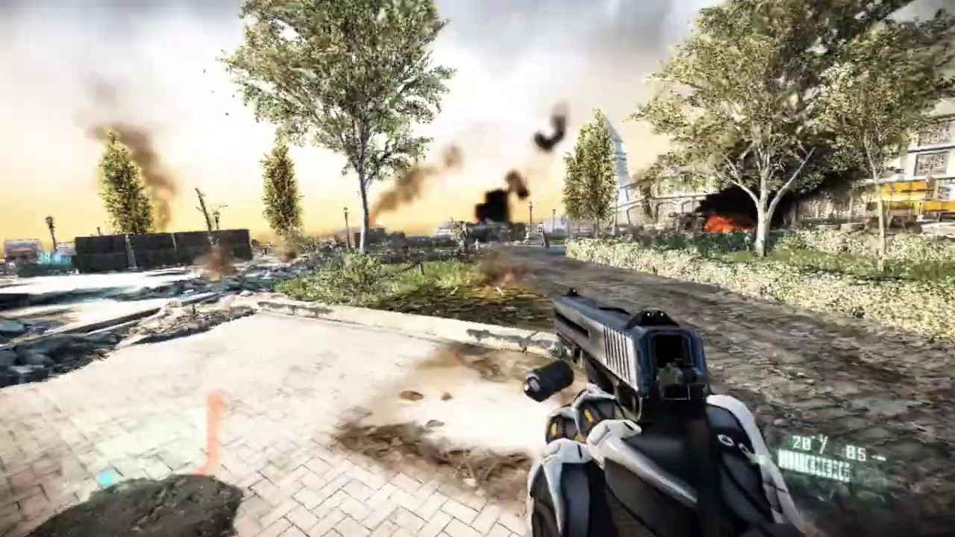
key(w)
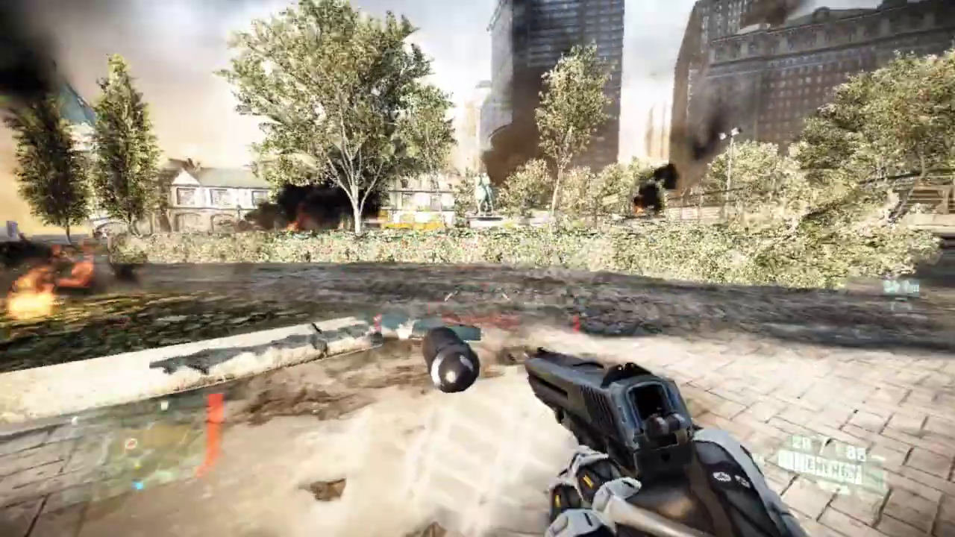
key(w)
key(w)
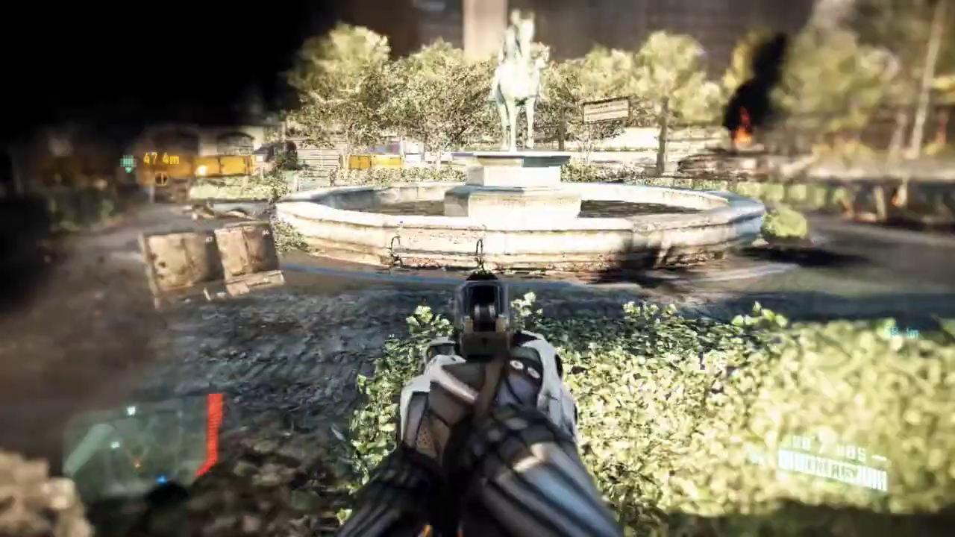
click(477, 269)
click(477, 269)
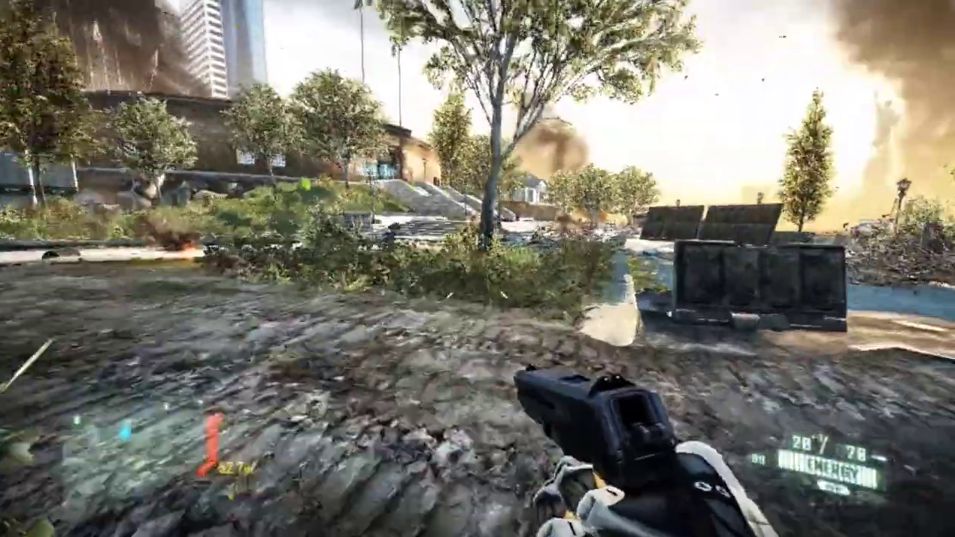
Cross the park to the brick building and go in through the studded double door
key(w)
key(w)
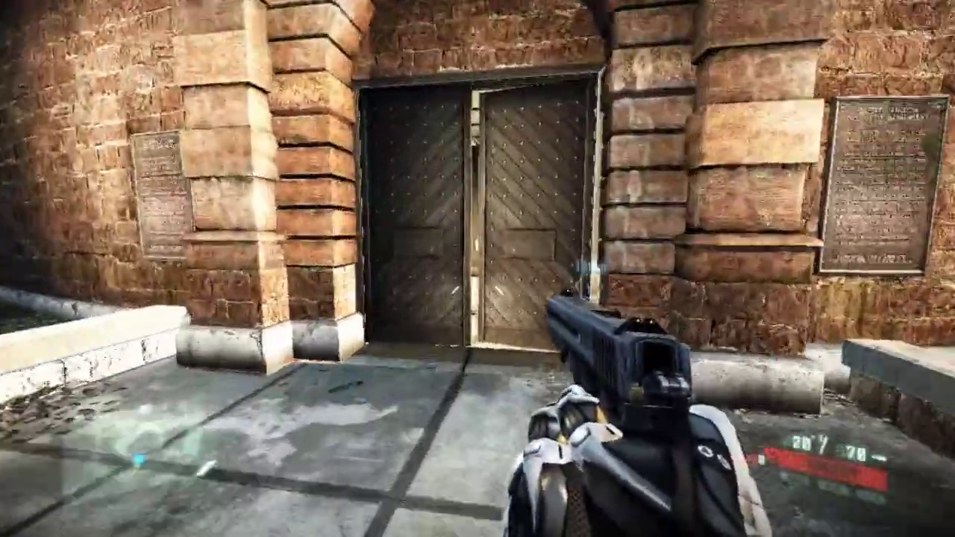
key(w)
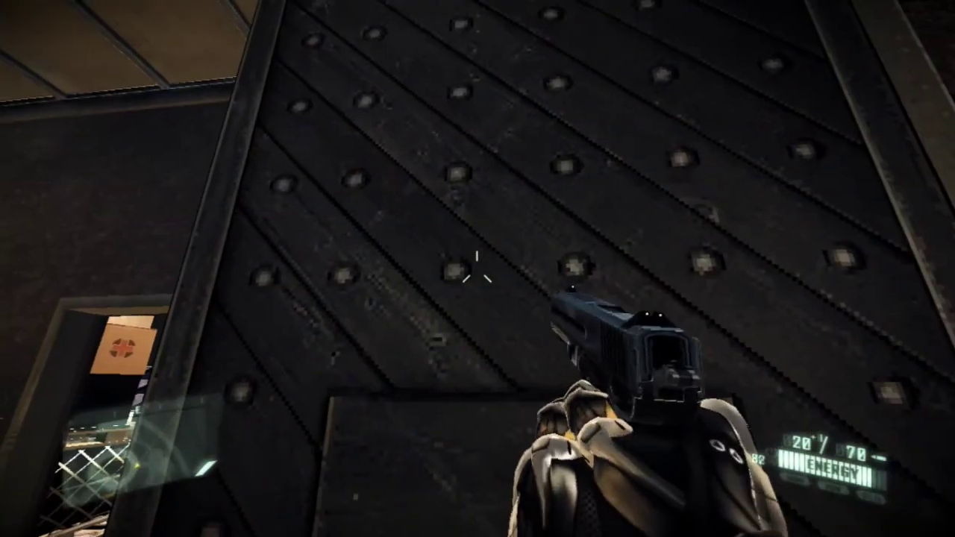
Examine the studded door's surface texture up close through the pistol sights, and back away from it
key(w)
right_click(477, 269)
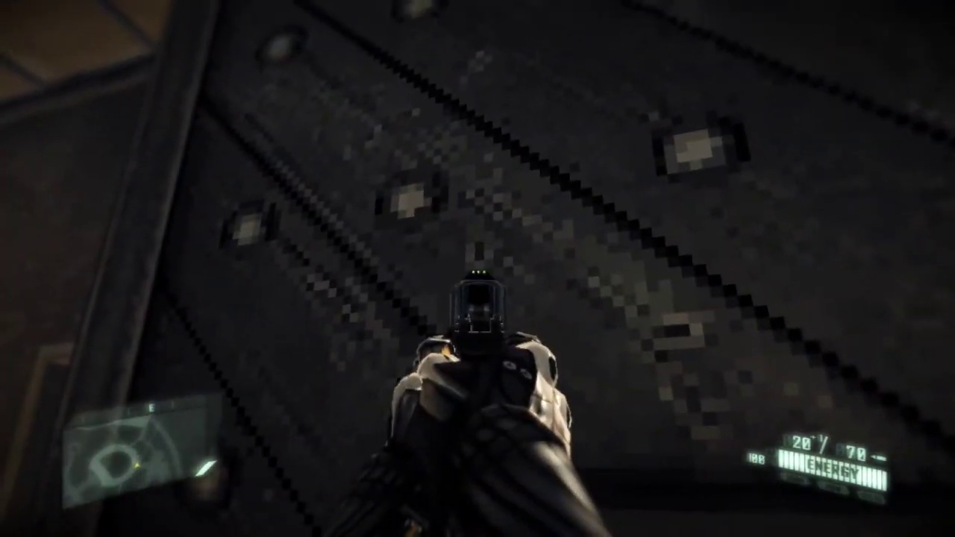
right_click(478, 269)
key(s)
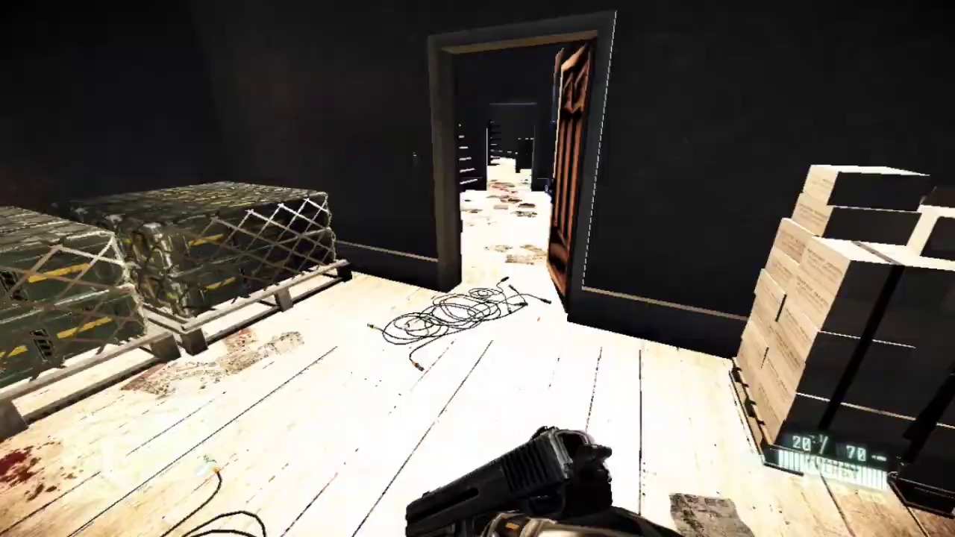
Turn shadows on with the console command "e_shadows 1" and check them around the glowing floor light and the doorway
key(grave)
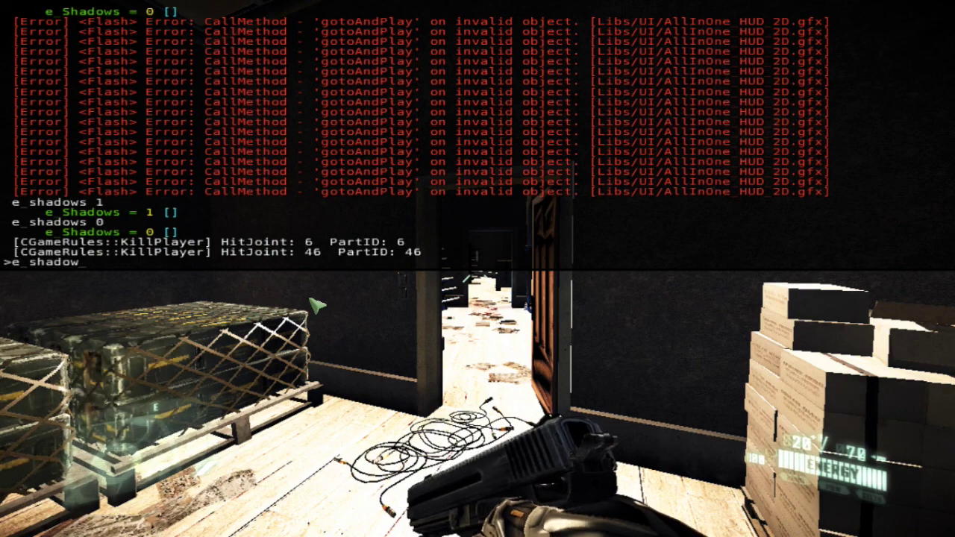
key(grave)
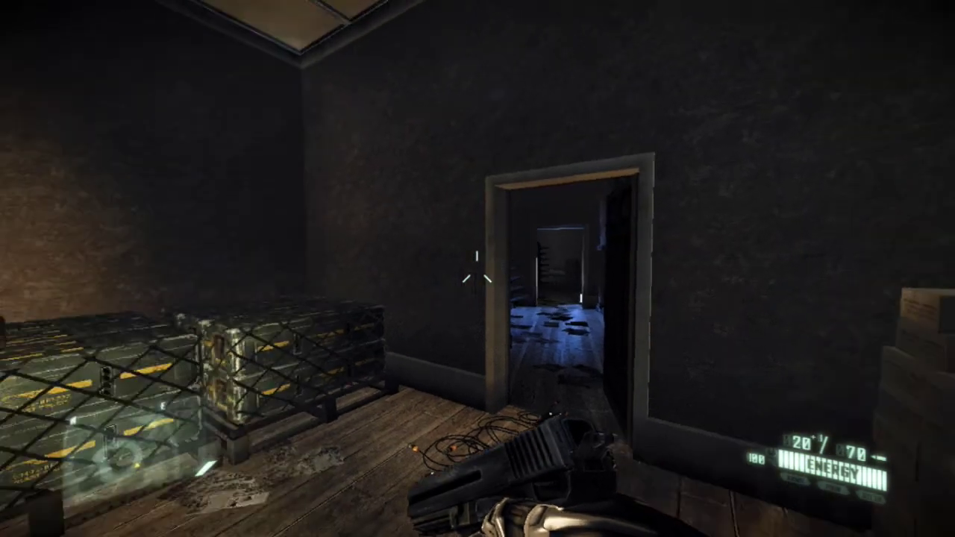
key(w)
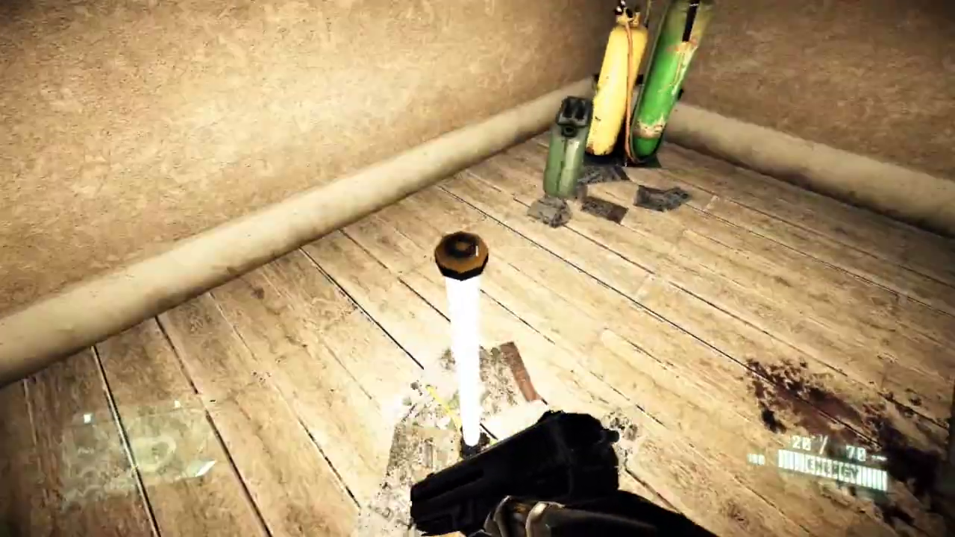
key(s)
key(s)
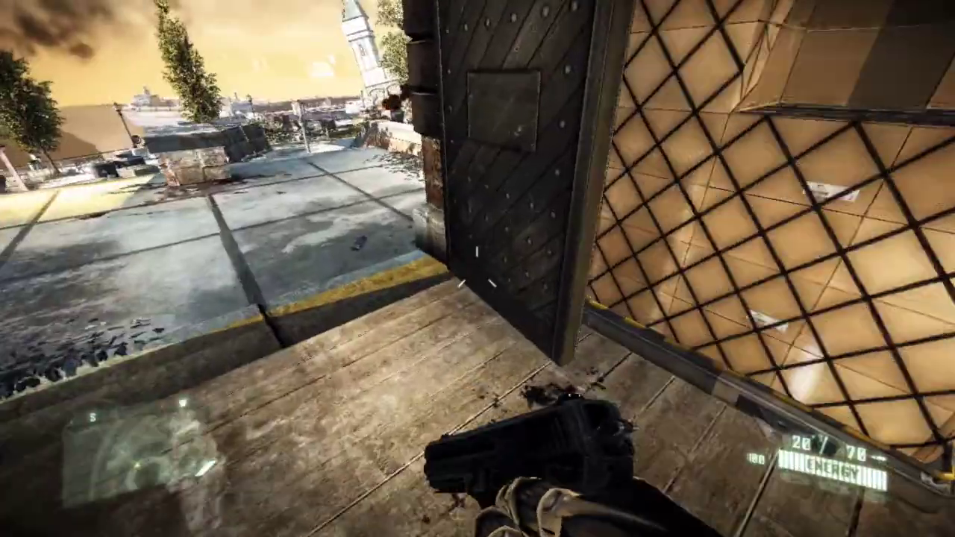
key(s)
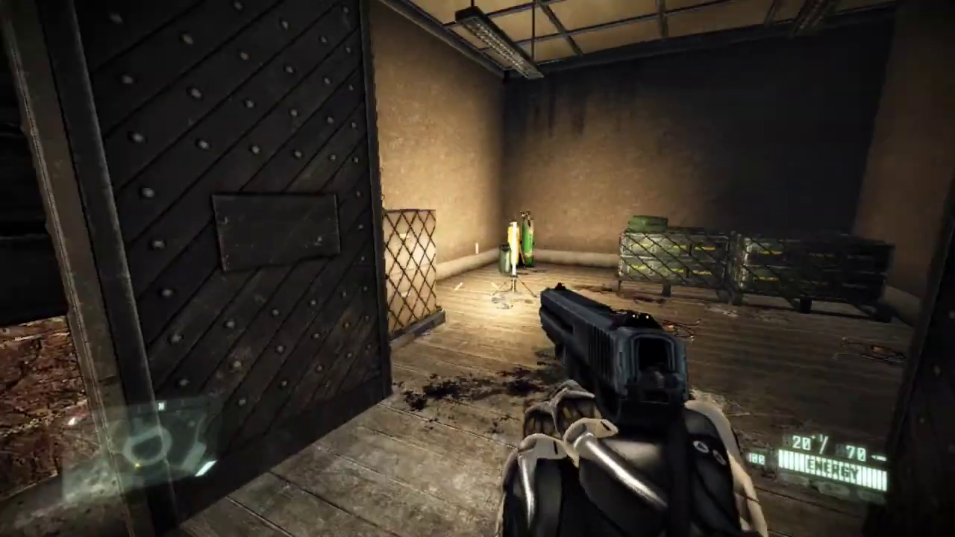
Fire several aimed pistol shots at the glowing light in the corner of the room
right_click(478, 268)
click(477, 269)
click(477, 269)
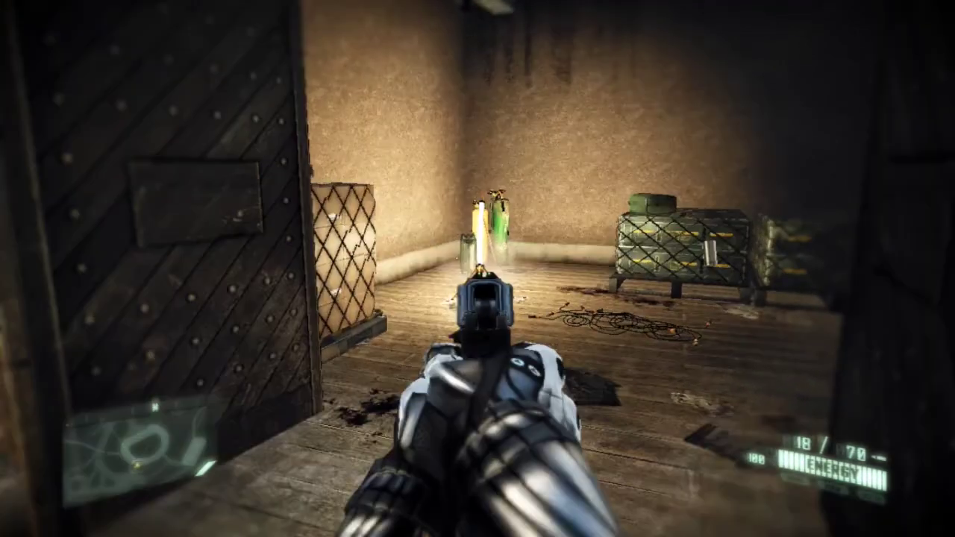
click(477, 269)
right_click(478, 269)
Run through the side doorway into the blue-lit medical supply room and activate Cloak Mode
key(shift+w)
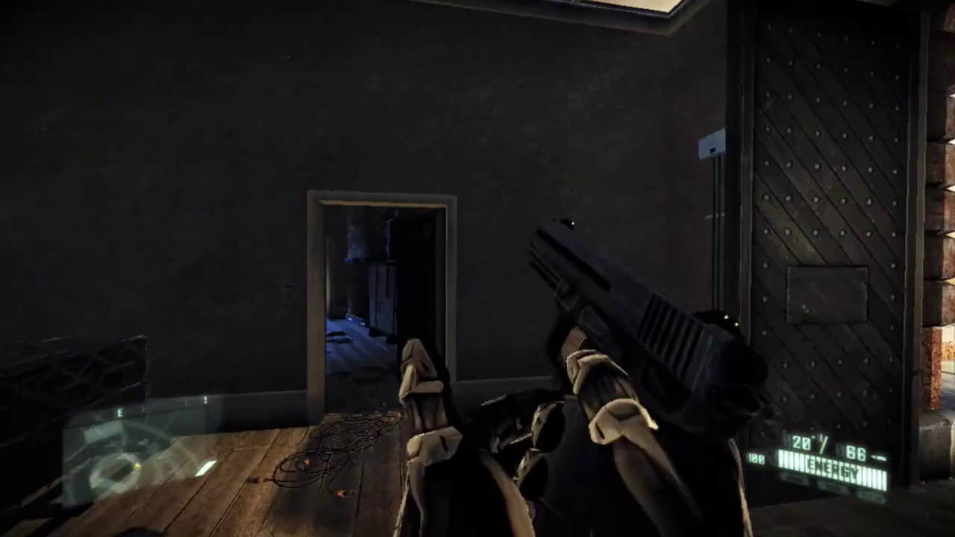
key(shift+w)
key(w)
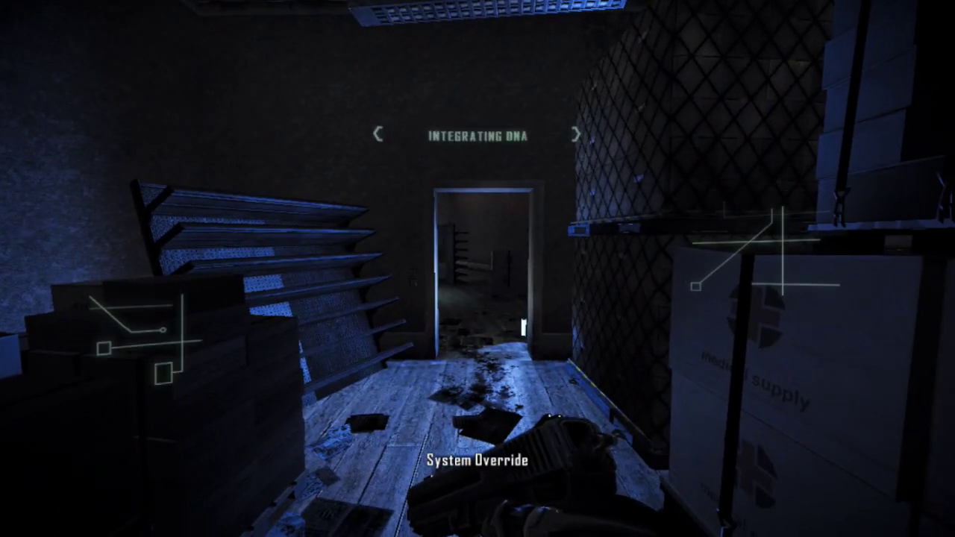
key(w)
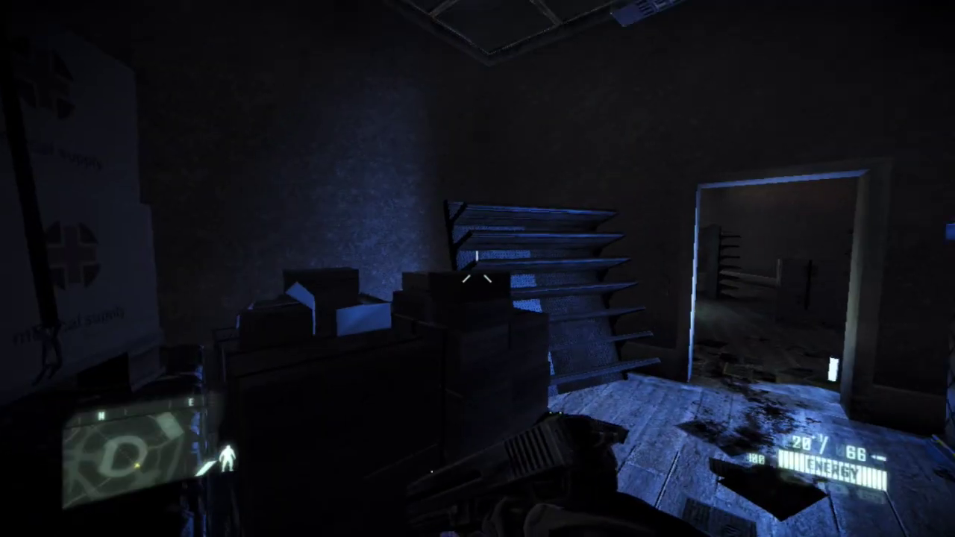
key(d)
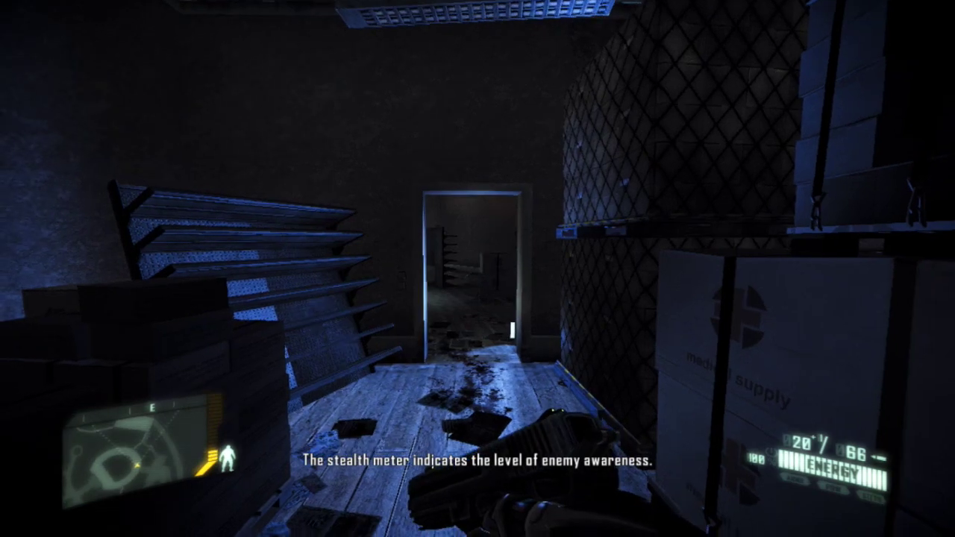
key(a)
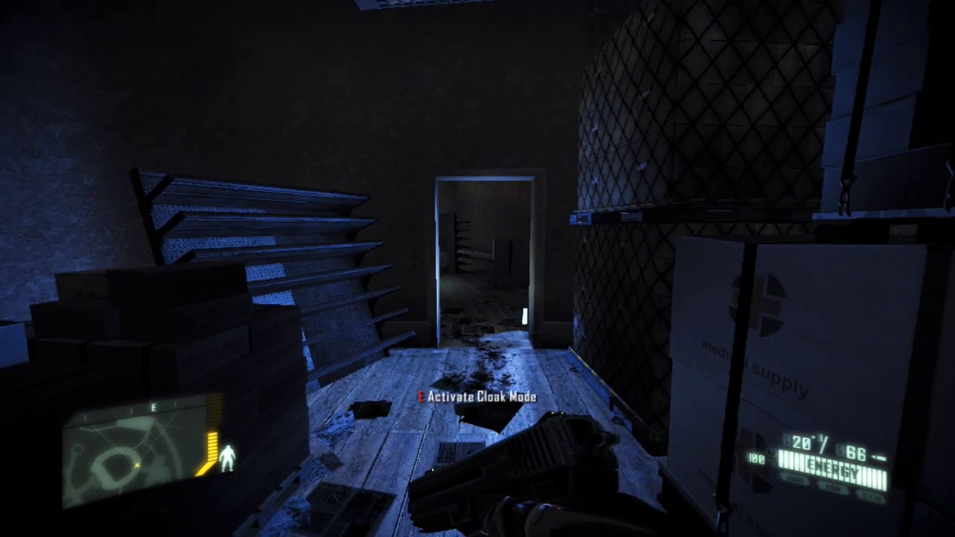
key(e)
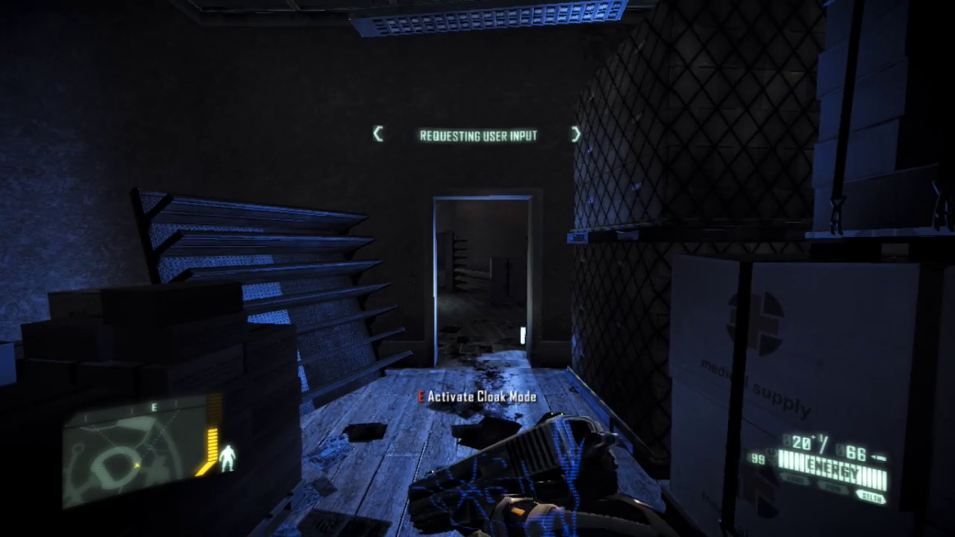